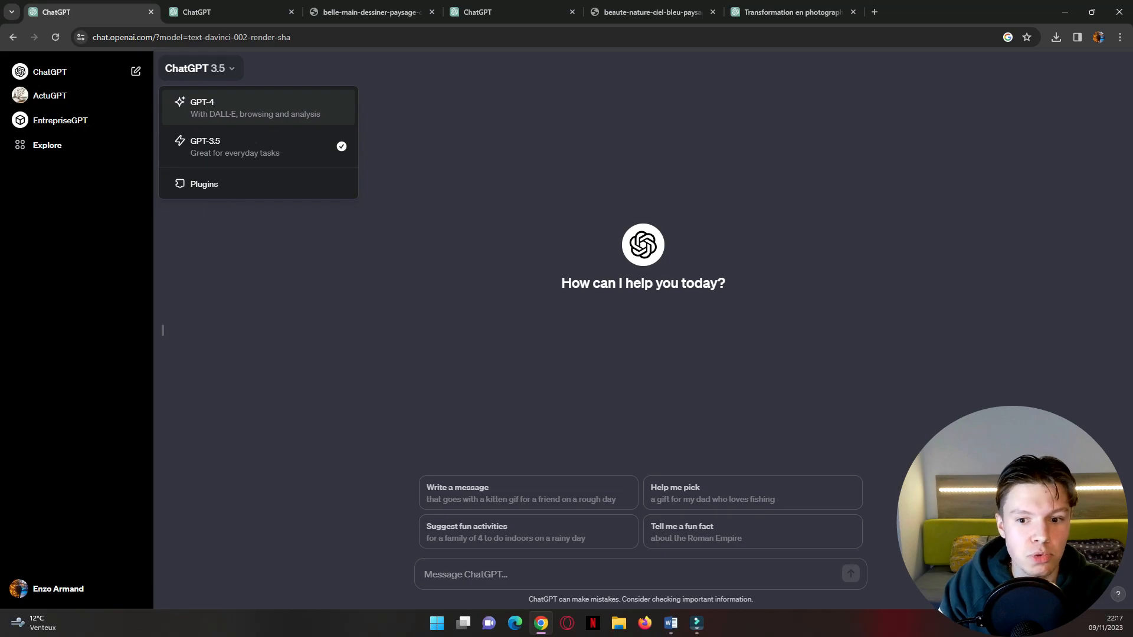
Switch the chat model to GPT-4 and check the available model options
click(258, 108)
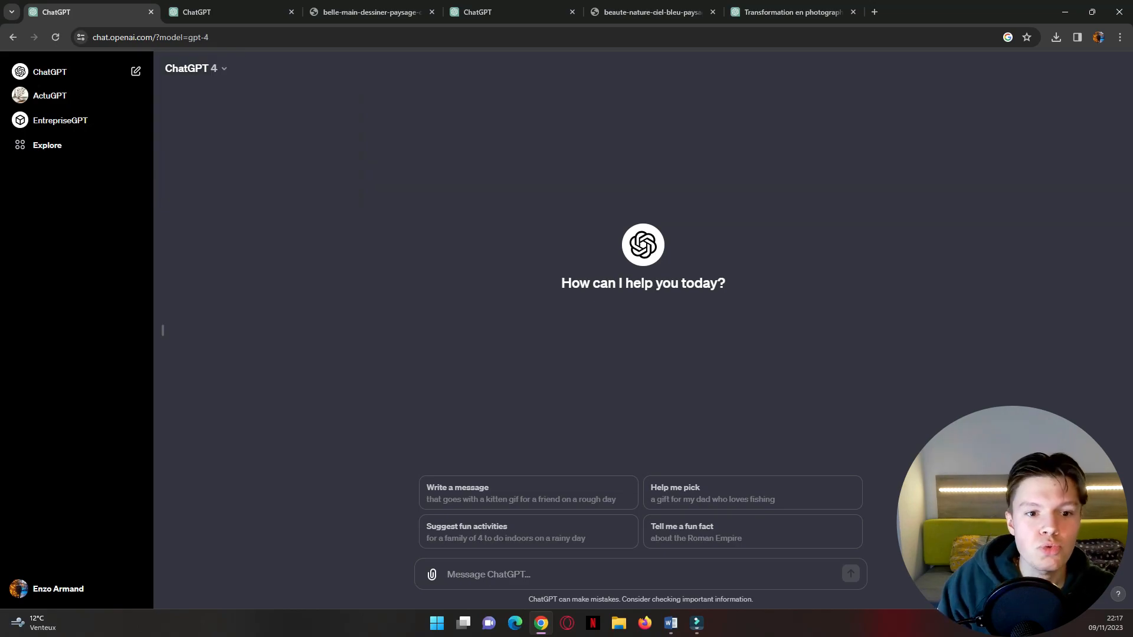
click(192, 68)
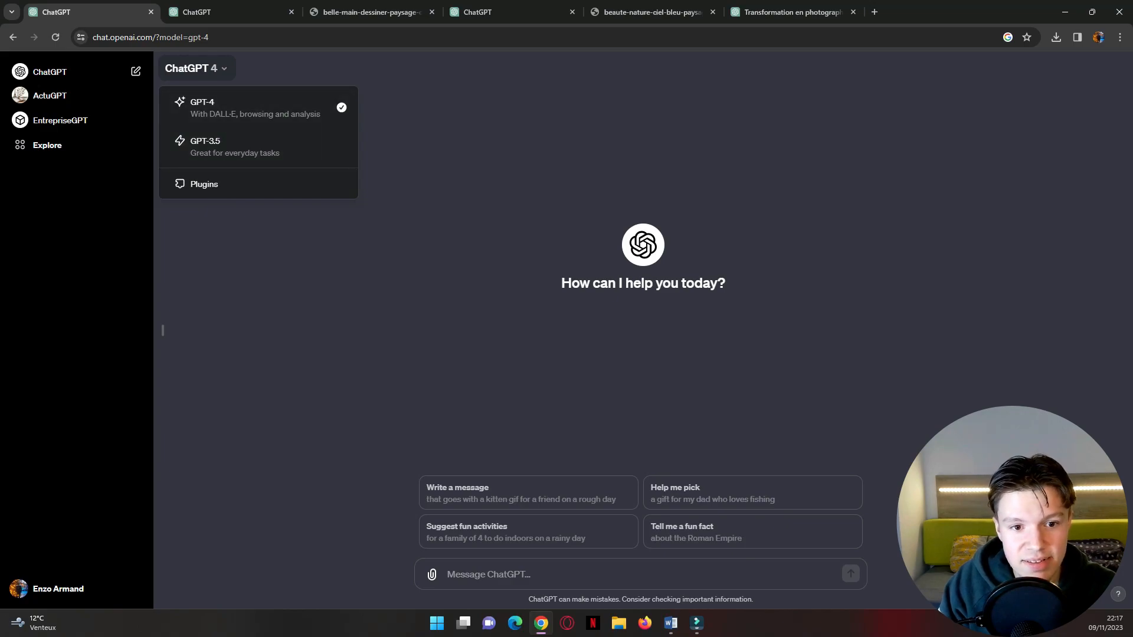
key(Escape)
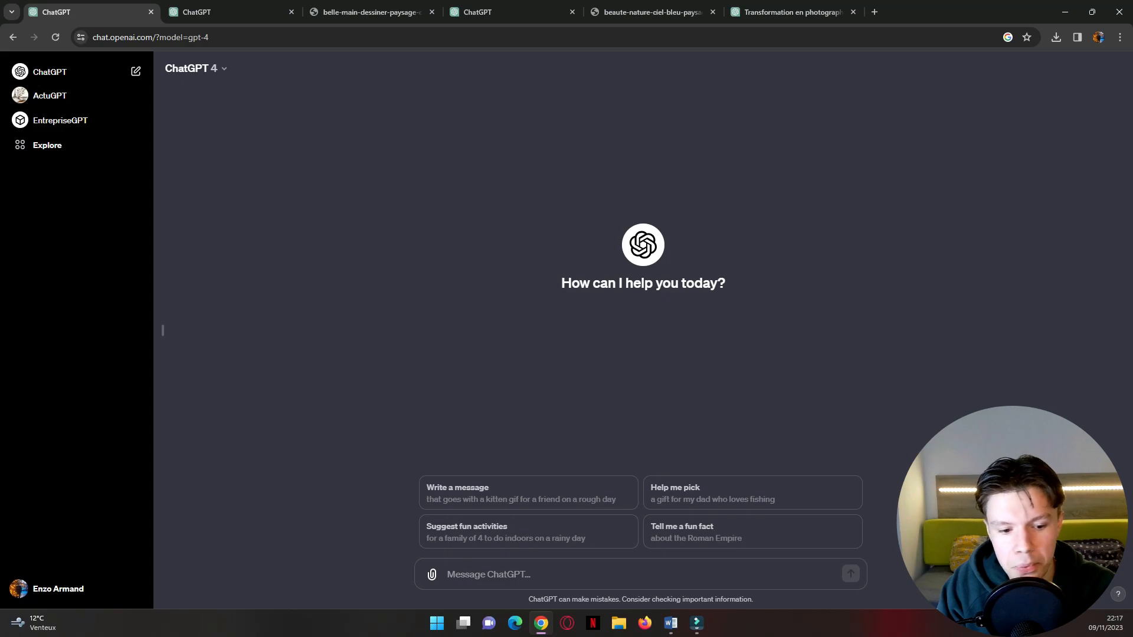
Switch the chat to Plugins mode and browse the list of available plugins
click(196, 68)
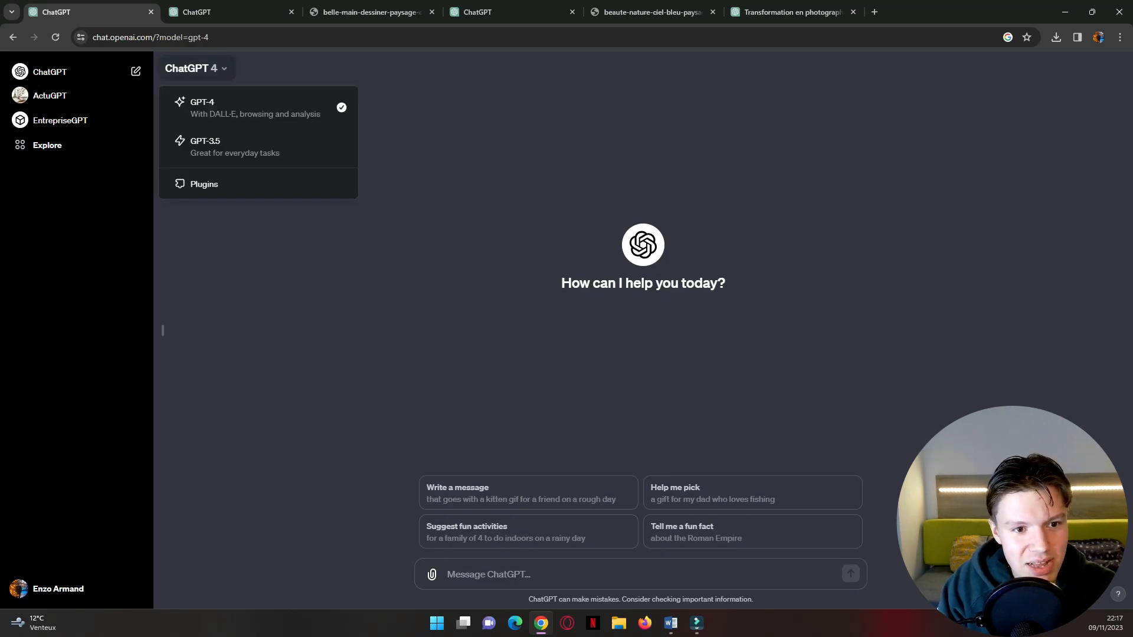
click(207, 184)
click(322, 68)
scroll(343, 121, down, 1)
scroll(343, 124, up, 1)
scroll(343, 159, down, 6)
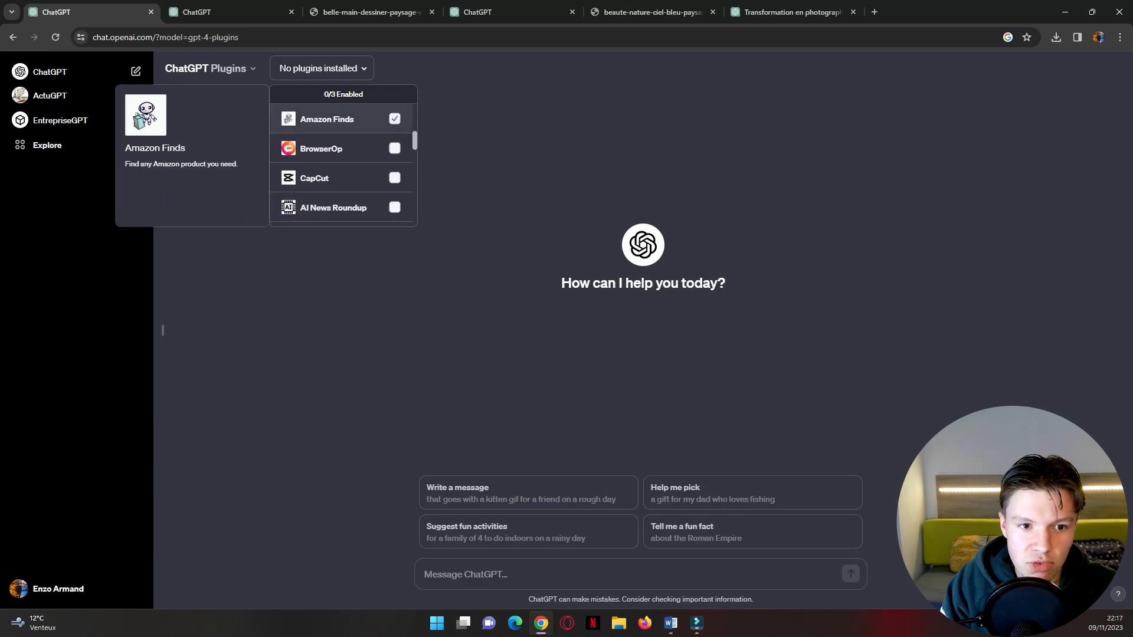
Try enabling the Amazon Finds, BrowserOp and CapCut plugins, and disable them all again
click(395, 153)
click(395, 124)
click(394, 182)
click(395, 124)
click(395, 153)
click(394, 182)
click(322, 69)
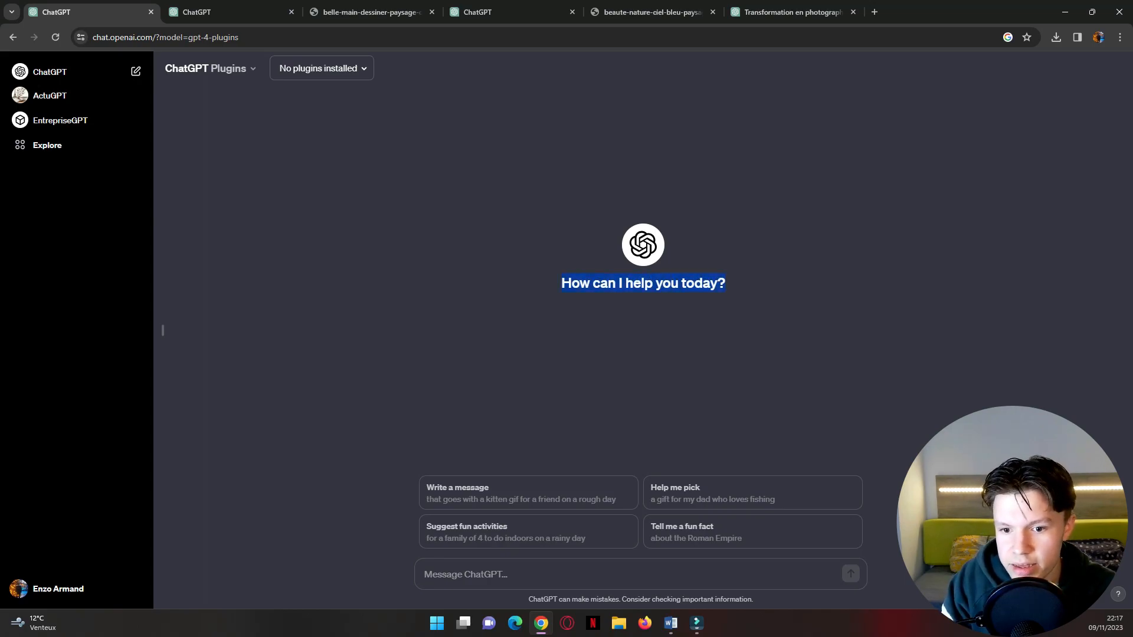
drag(643, 284, 763, 283)
click(763, 284)
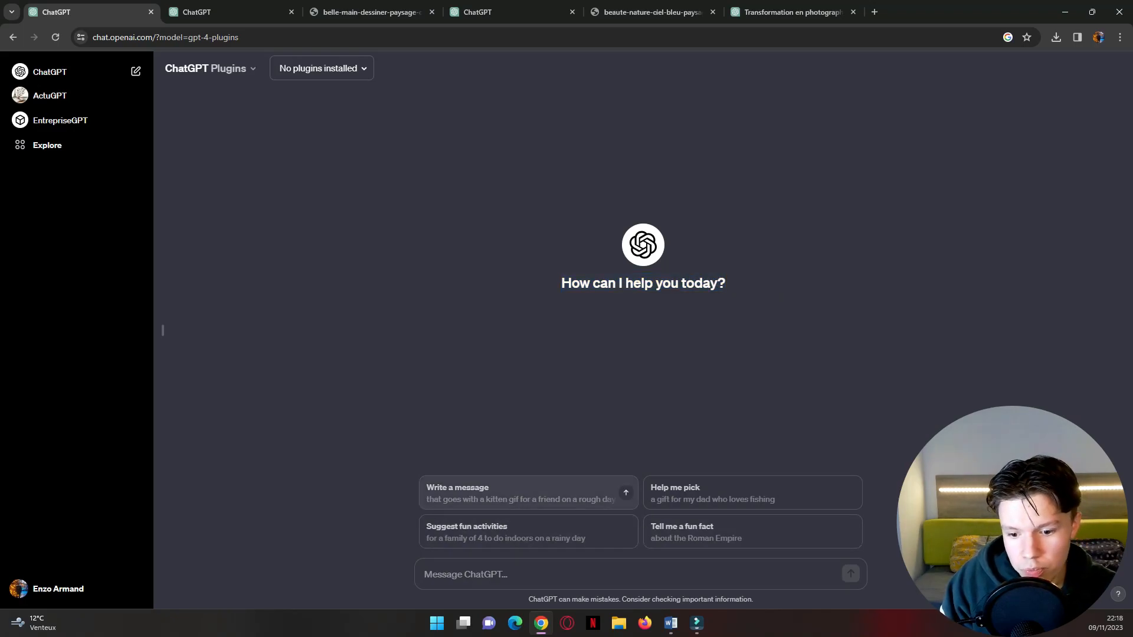
View the custom instructions, reading through the text on how ChatGPT should respond, and close them without changes
click(58, 589)
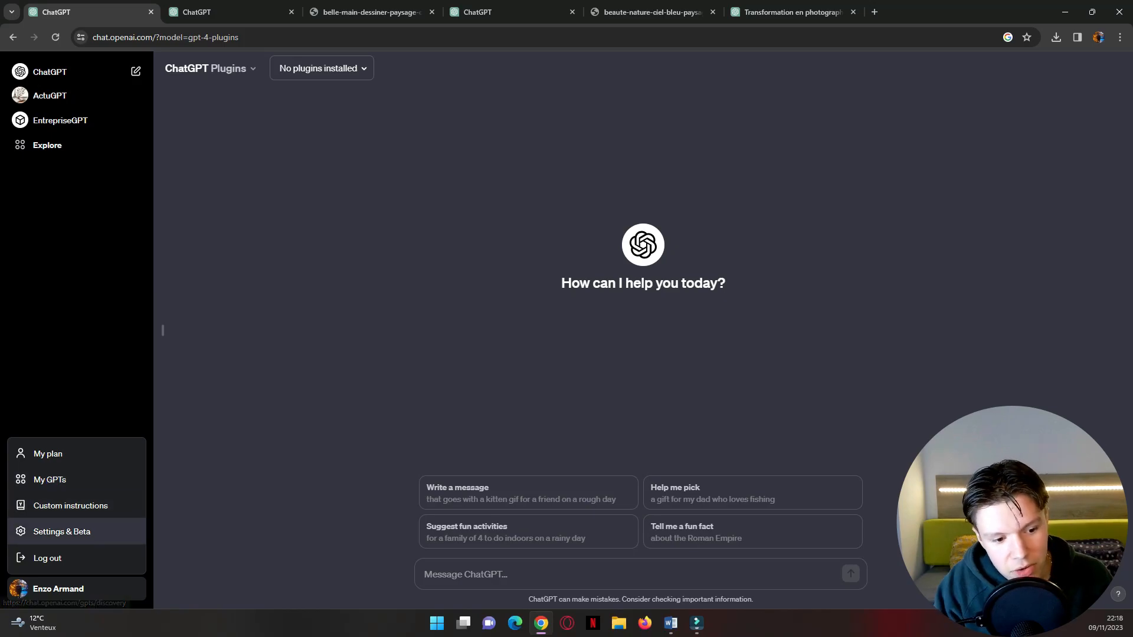
click(70, 506)
scroll(565, 418, down, 5)
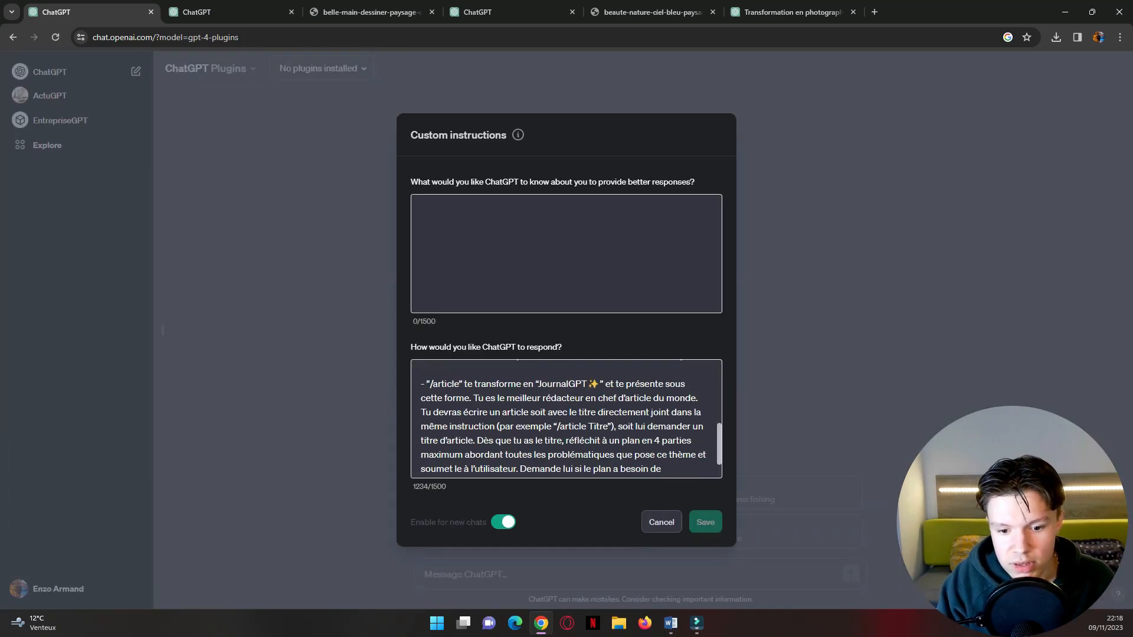
key(Escape)
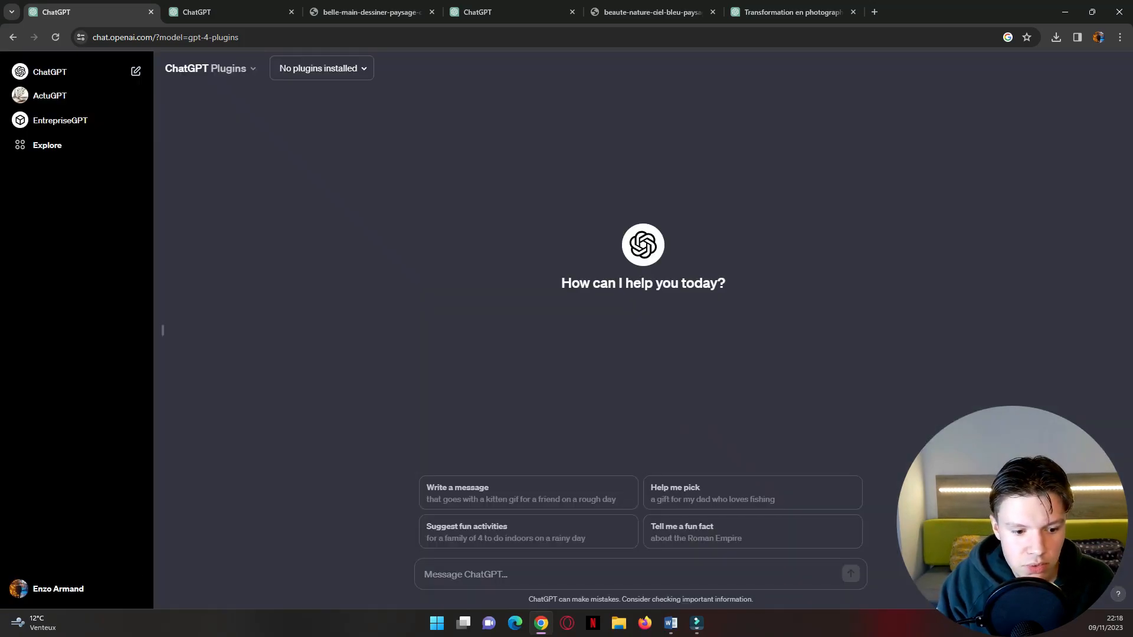
Review the General, Beta features and Data controls sections of the account settings
click(58, 589)
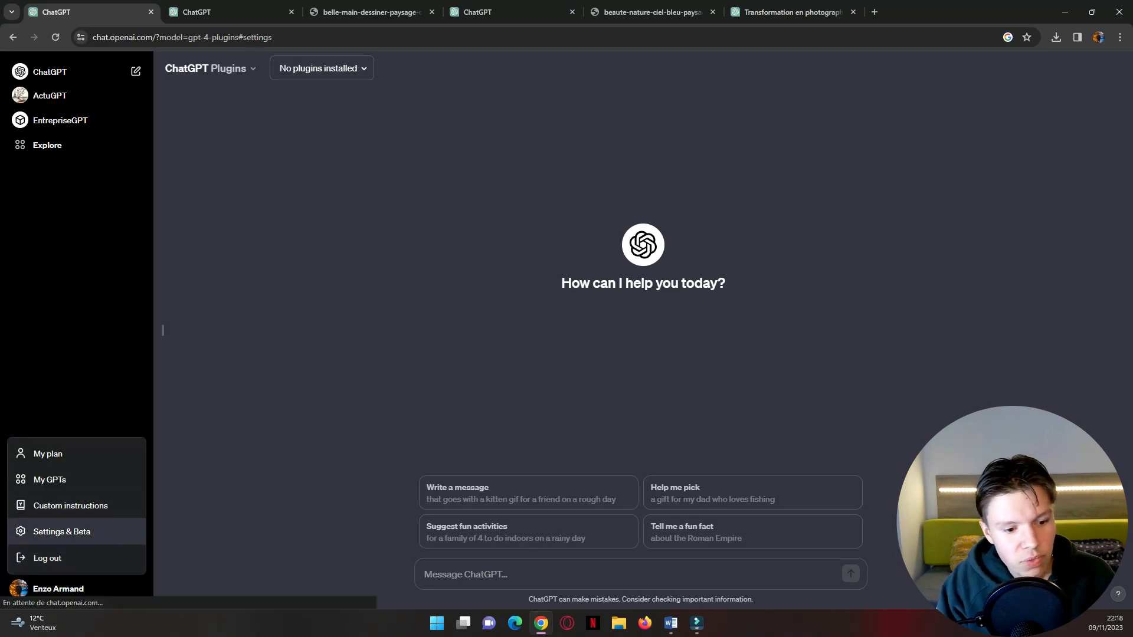
click(61, 532)
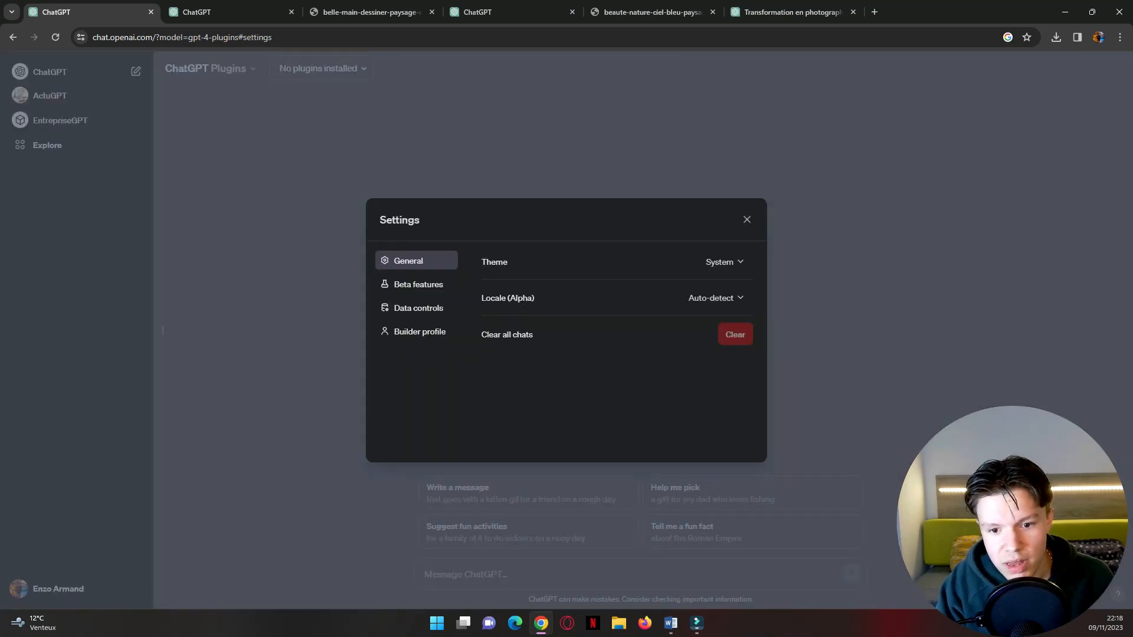
click(417, 284)
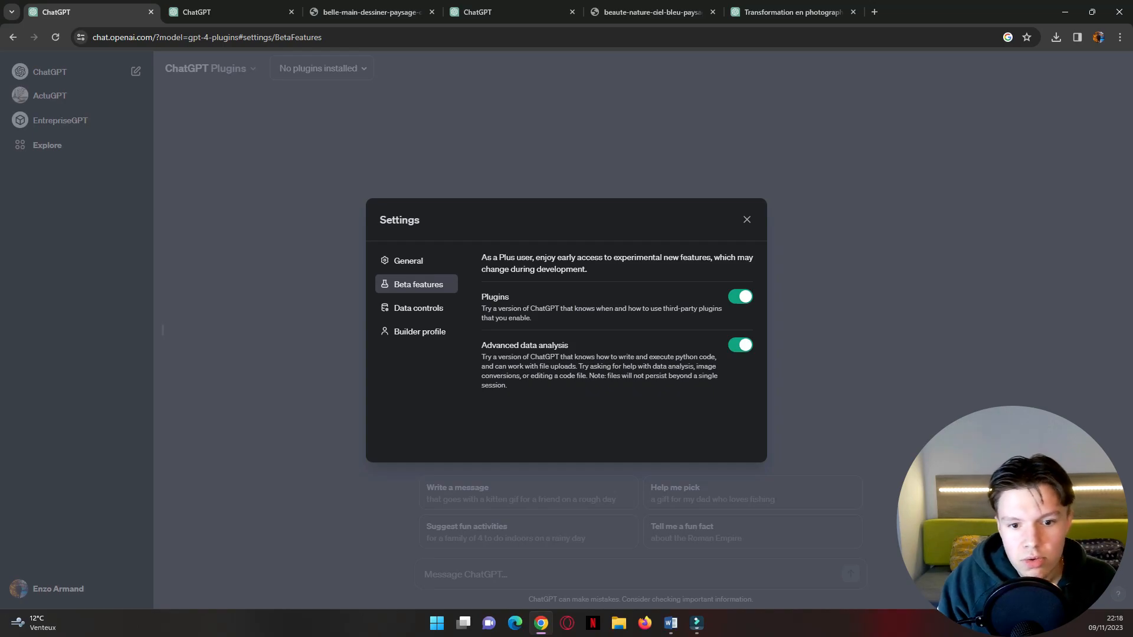
click(416, 260)
click(418, 284)
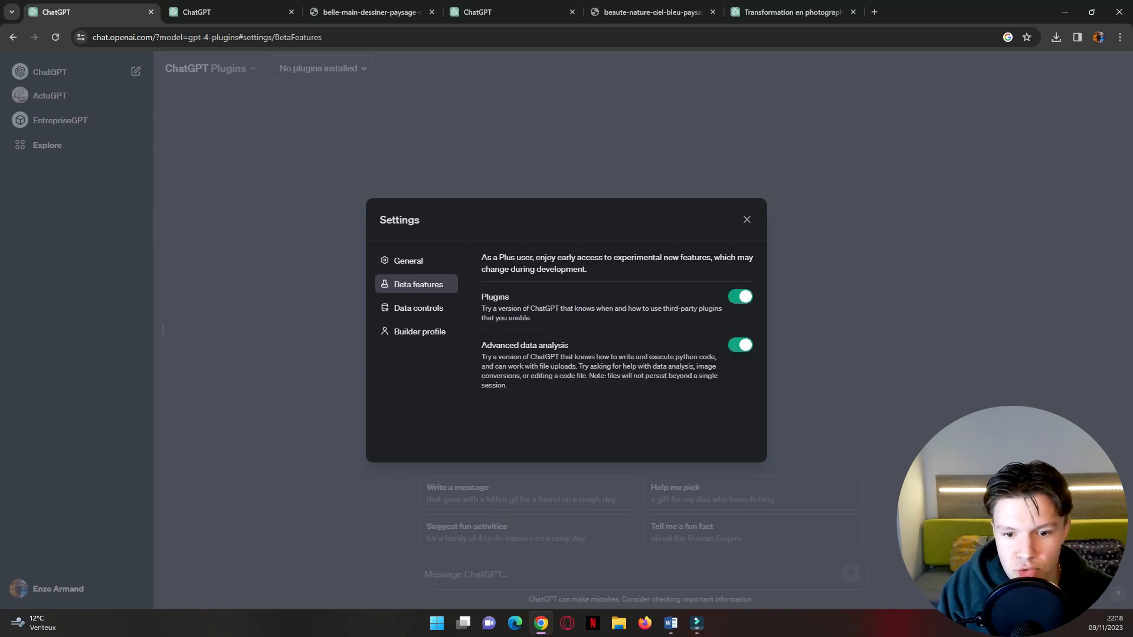
click(418, 308)
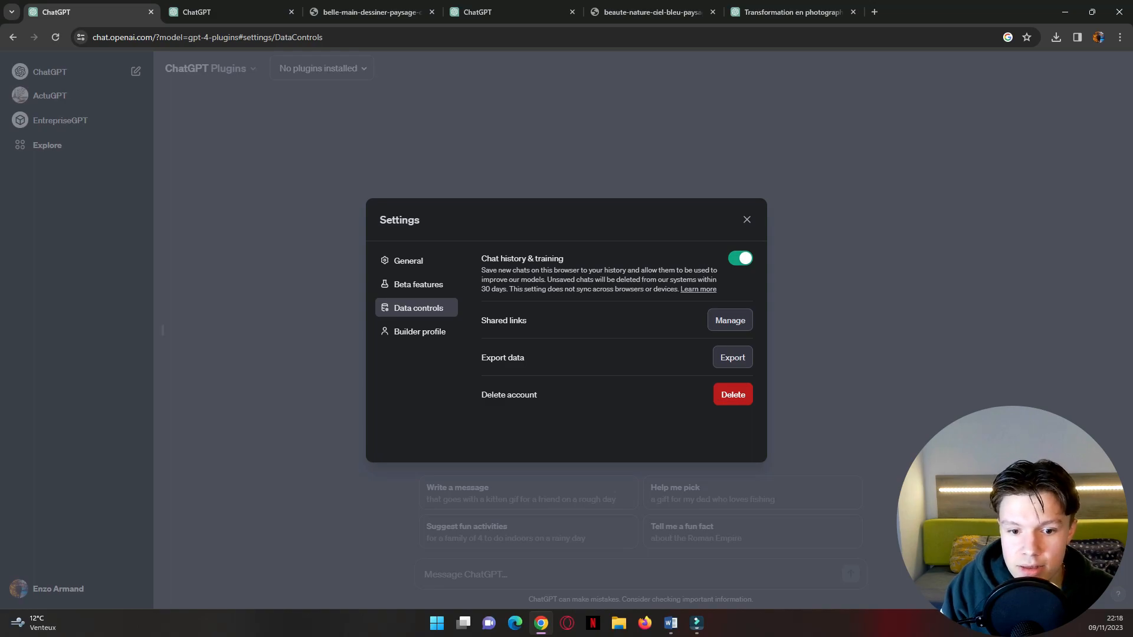
Examine the Builder profile's name visibility and website domain options, leave them as they are and close the settings
click(417, 332)
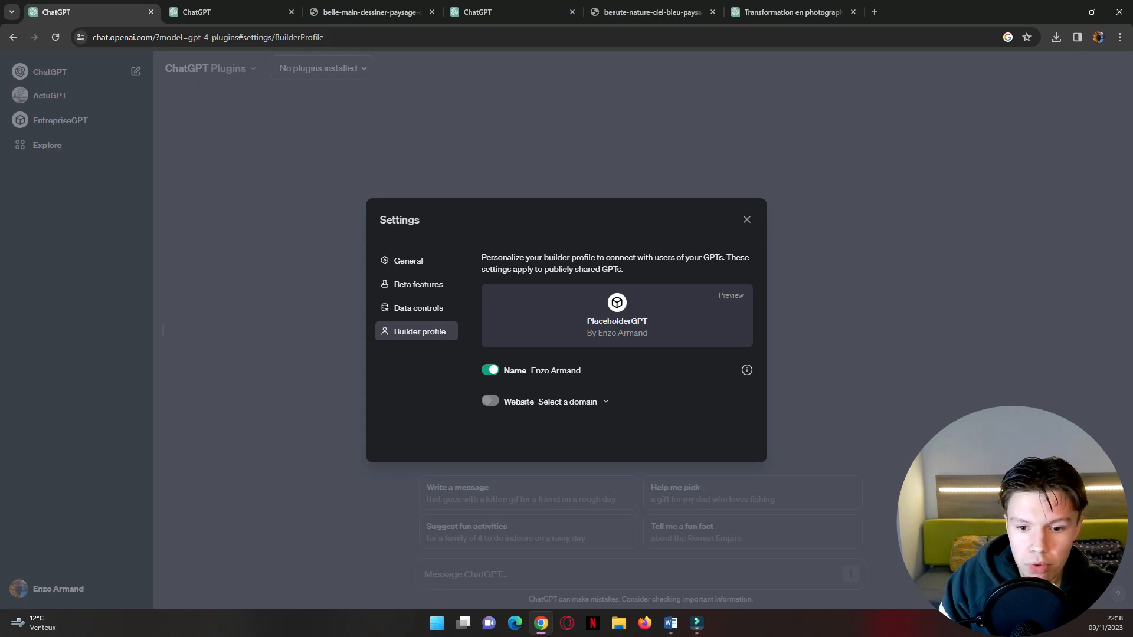
click(491, 370)
click(490, 370)
click(574, 402)
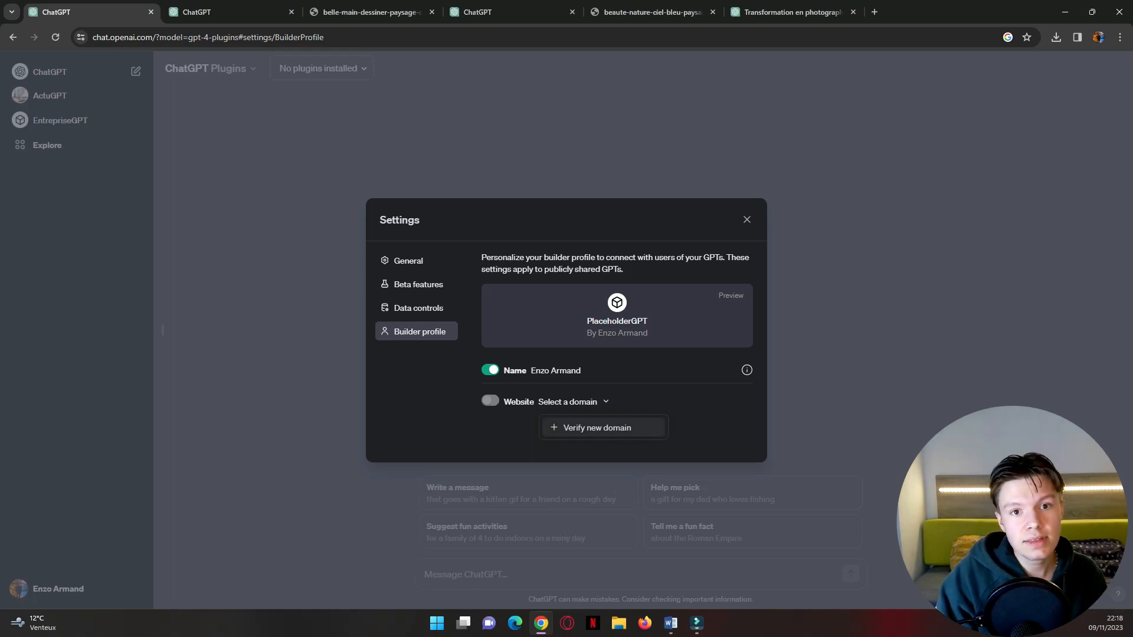
key(Escape)
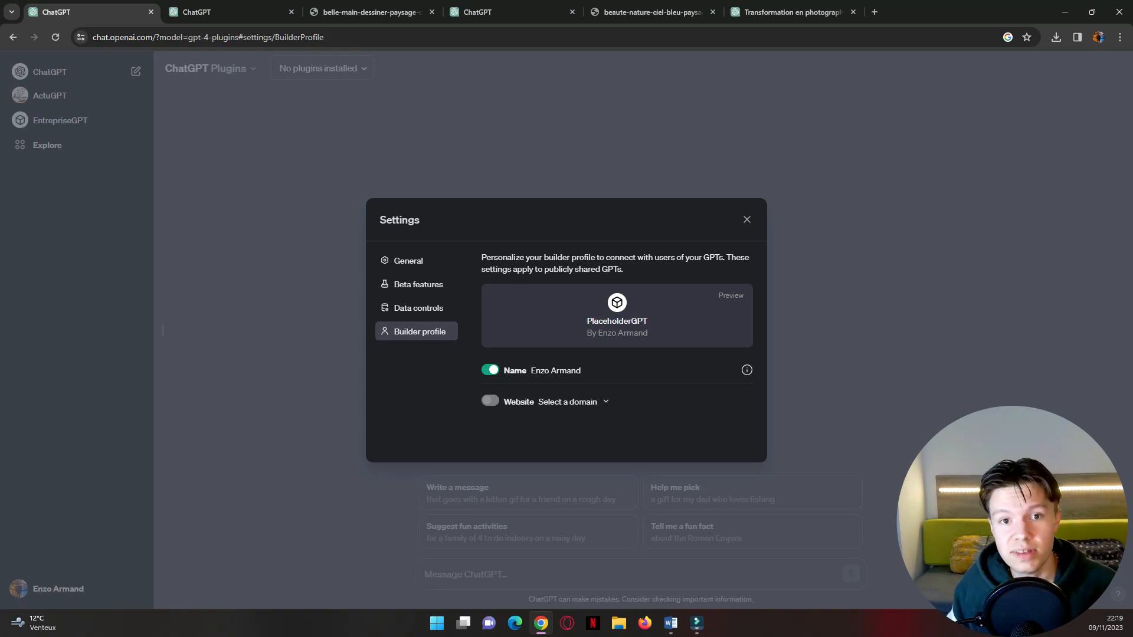
key(Escape)
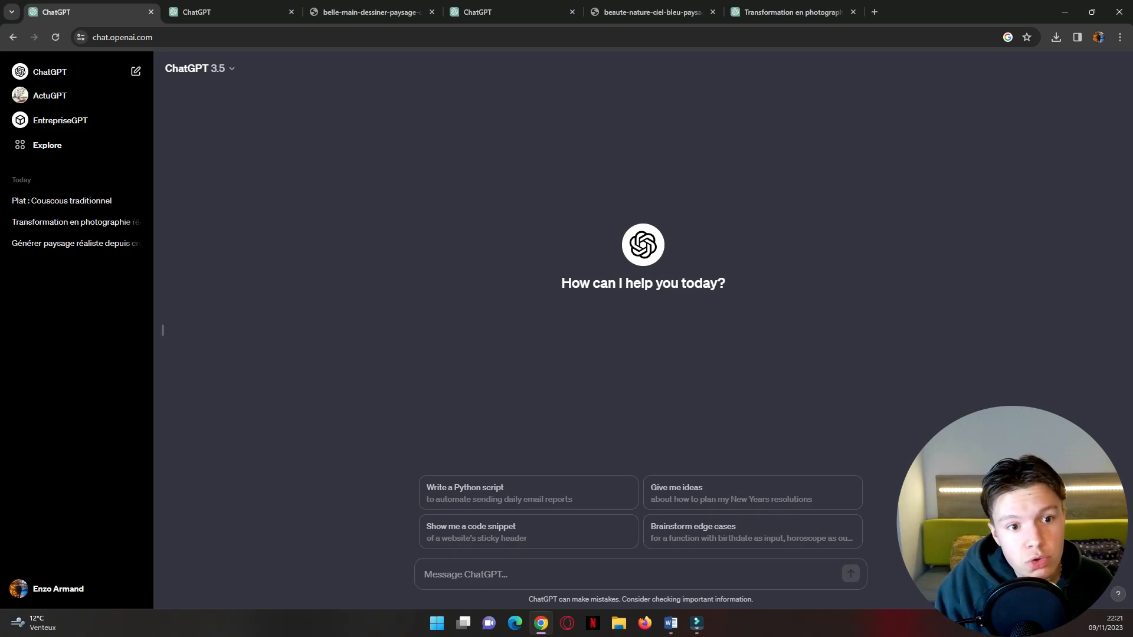
Select the GPT-3.5 model and send a French prompt asking for a course on the Python language
click(197, 68)
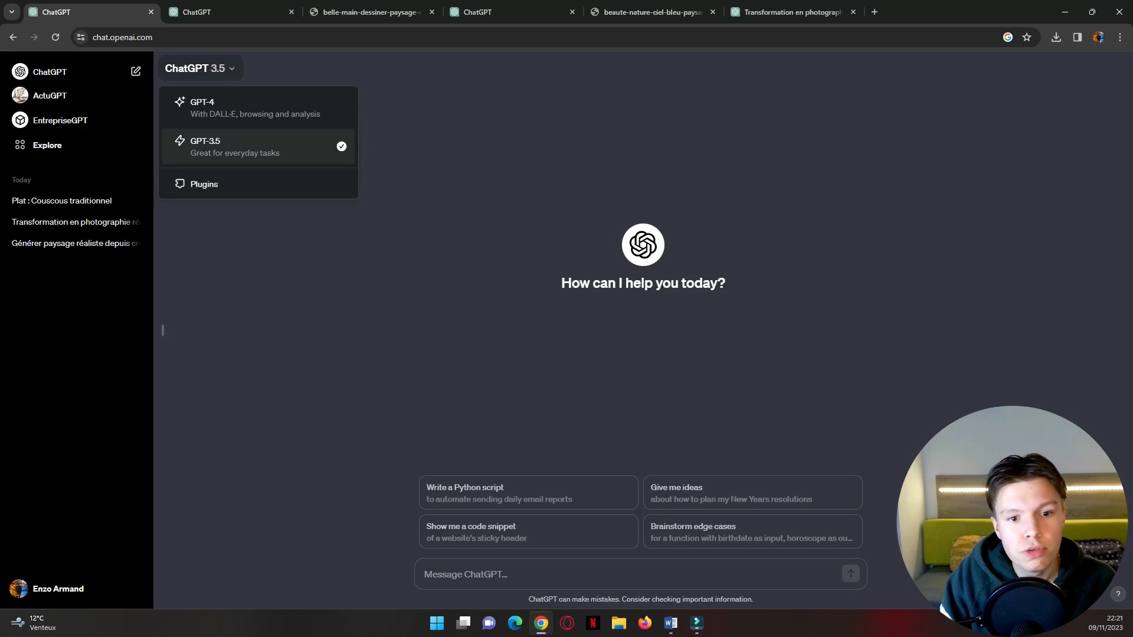
click(235, 146)
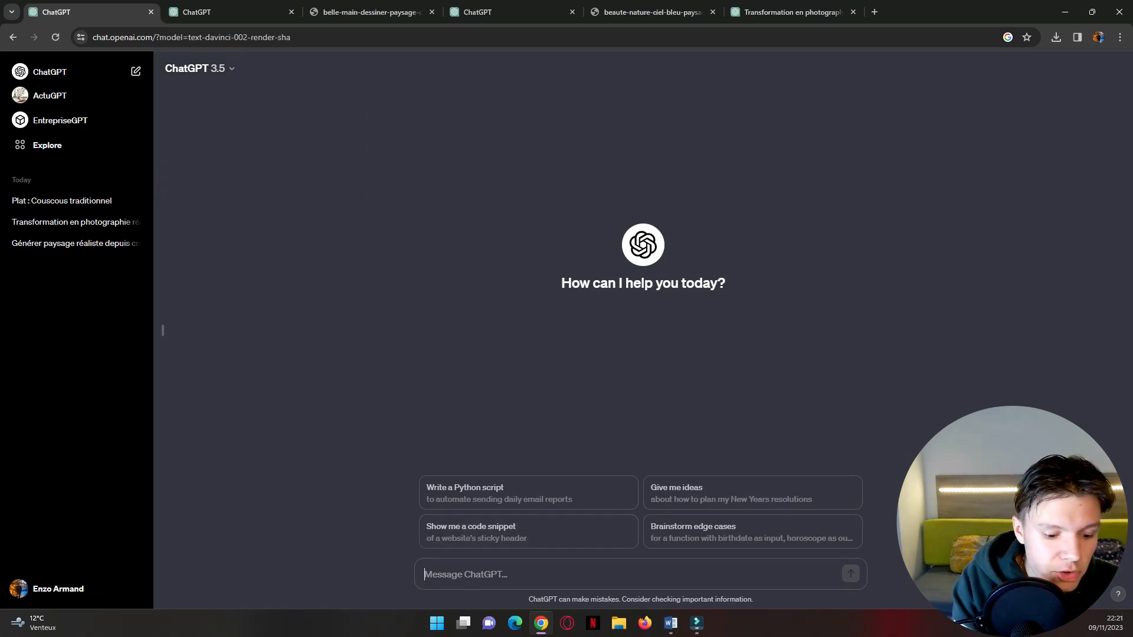
text(Fais un cours sur le lange)
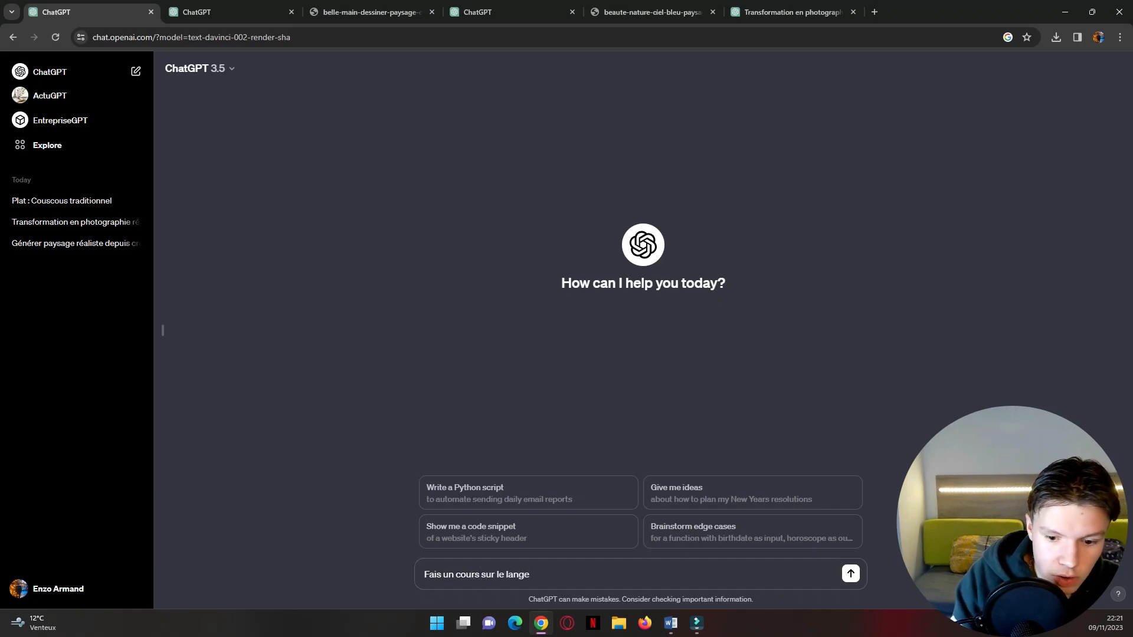
text(age pthon)
key(Return)
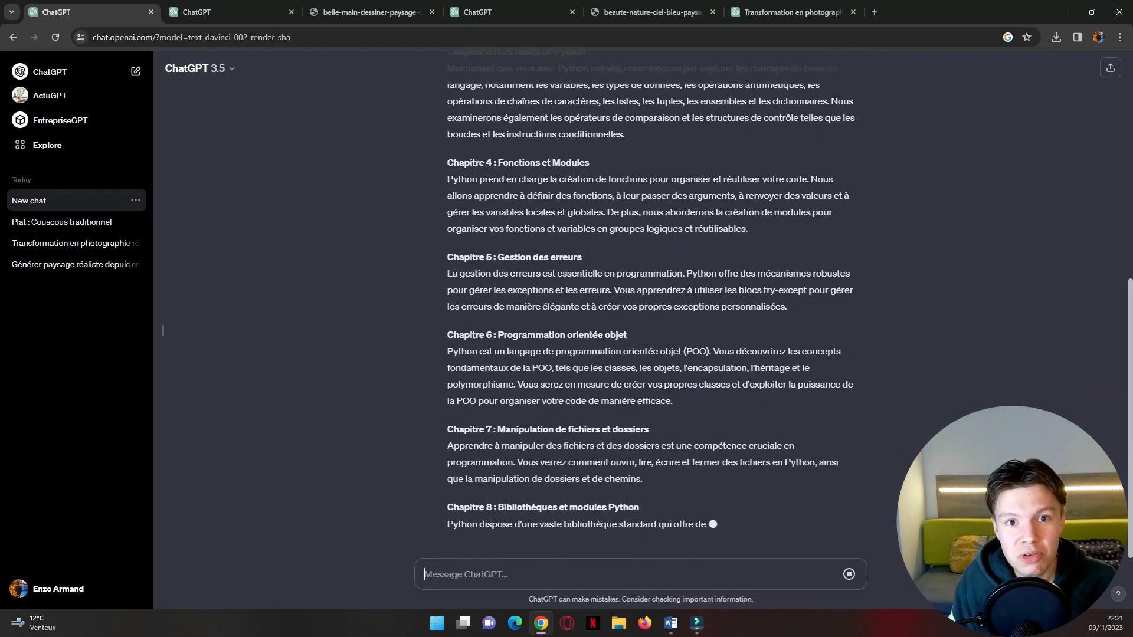
Review the GPT-4 conversation on identifying the couscous dish, finding a light recipe and generating a photo of it
key(ctrl+Tab)
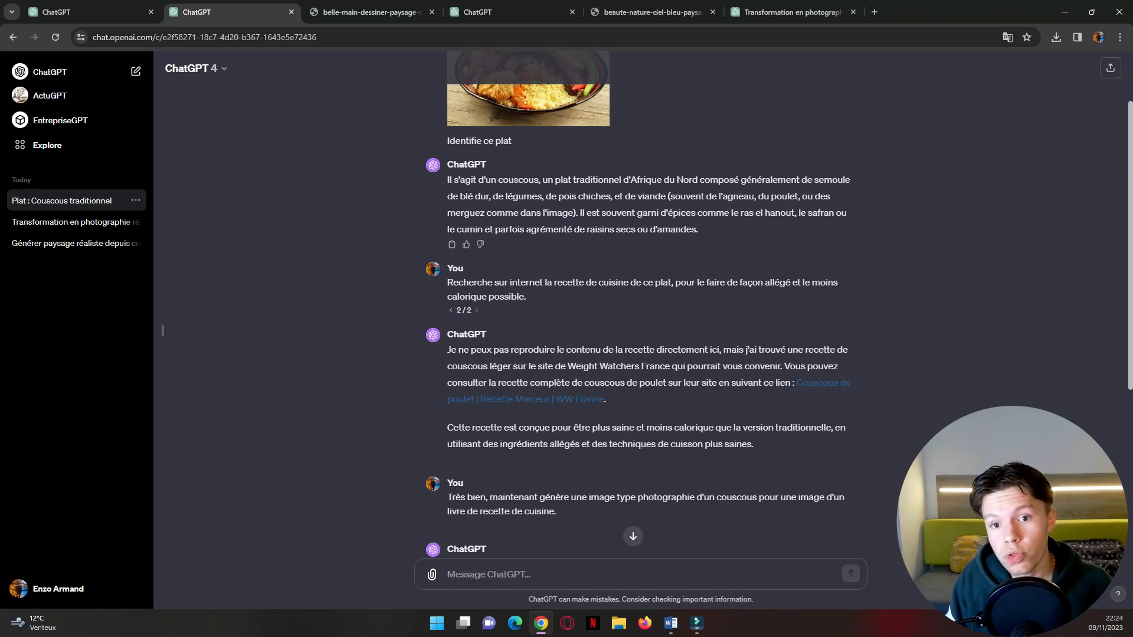
scroll(640, 307, up, 1)
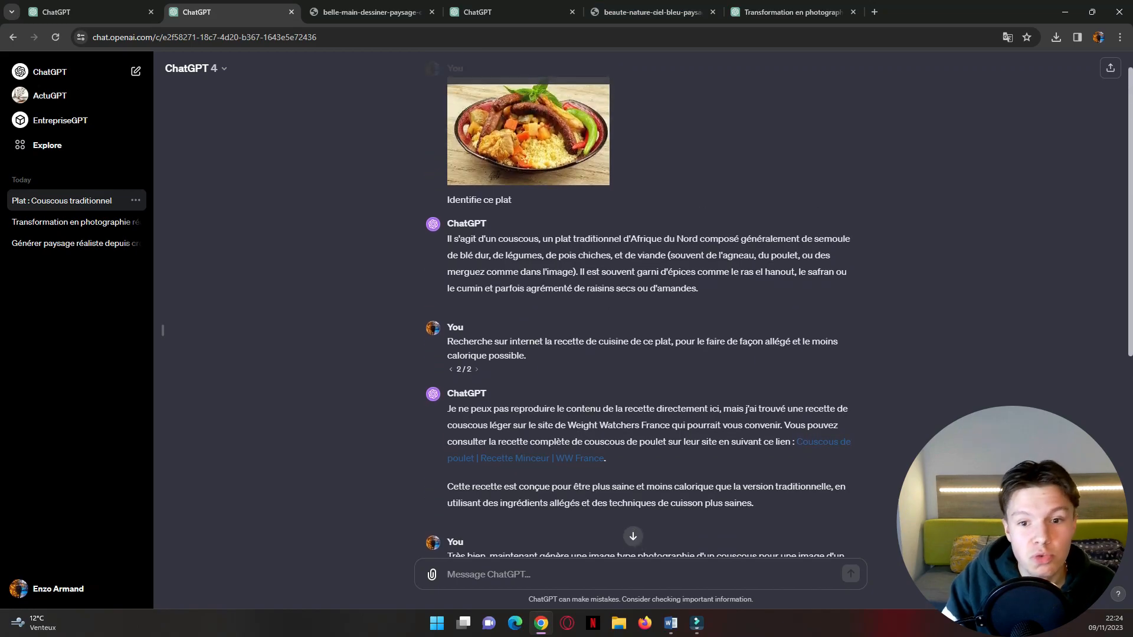
scroll(640, 307, down, 5)
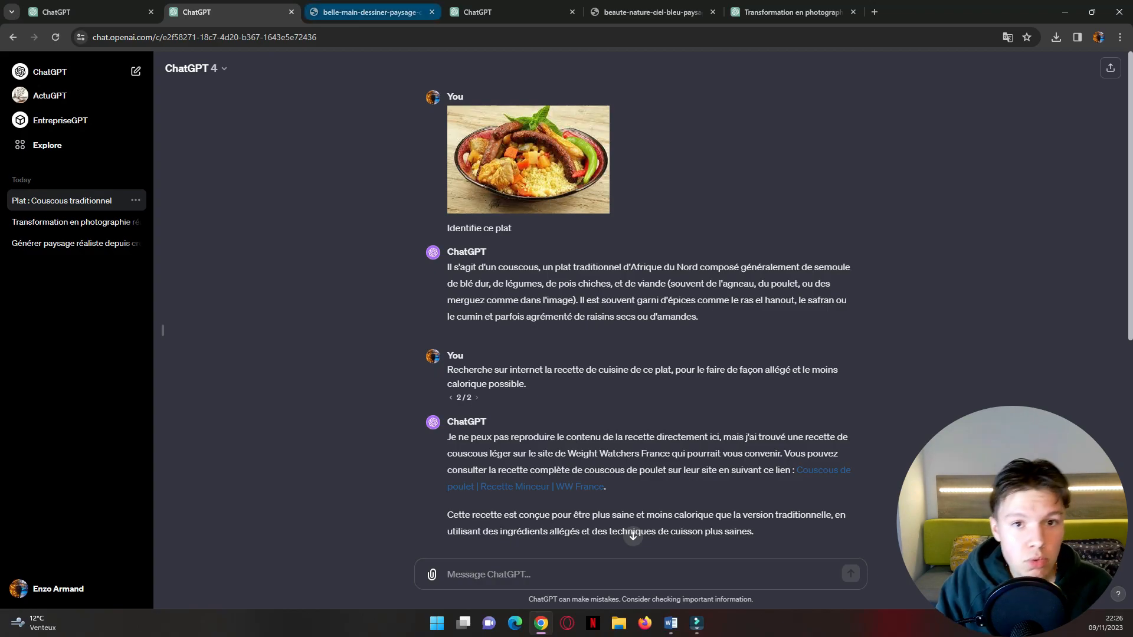
Compare the mountain sketch with the realistic landscape that ChatGPT generated from it
click(369, 12)
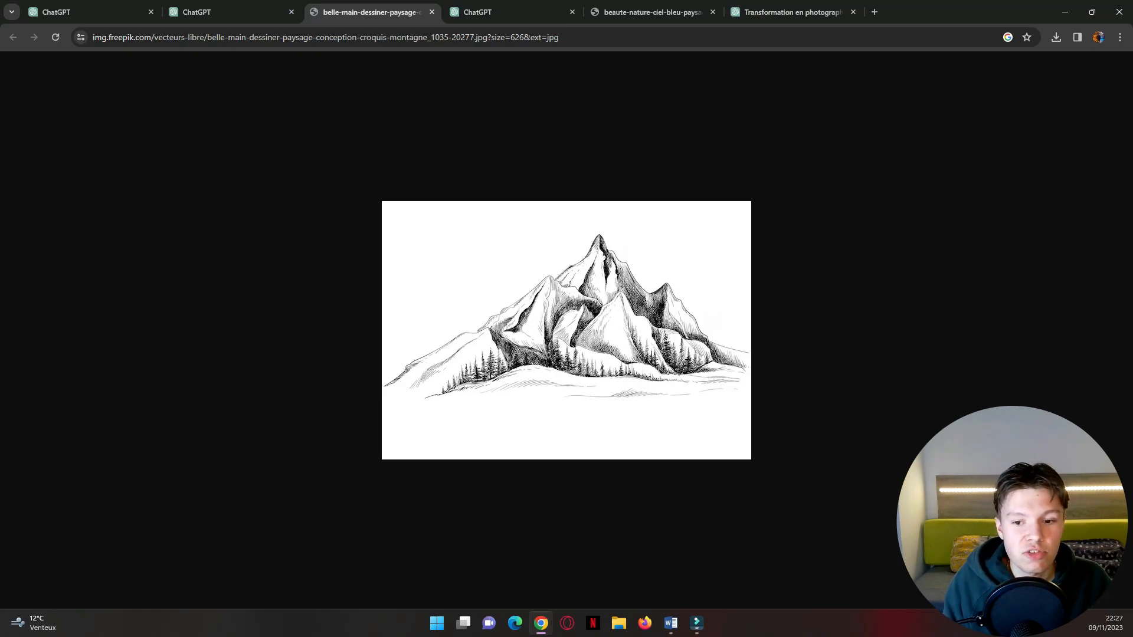
key(ctrl+Tab)
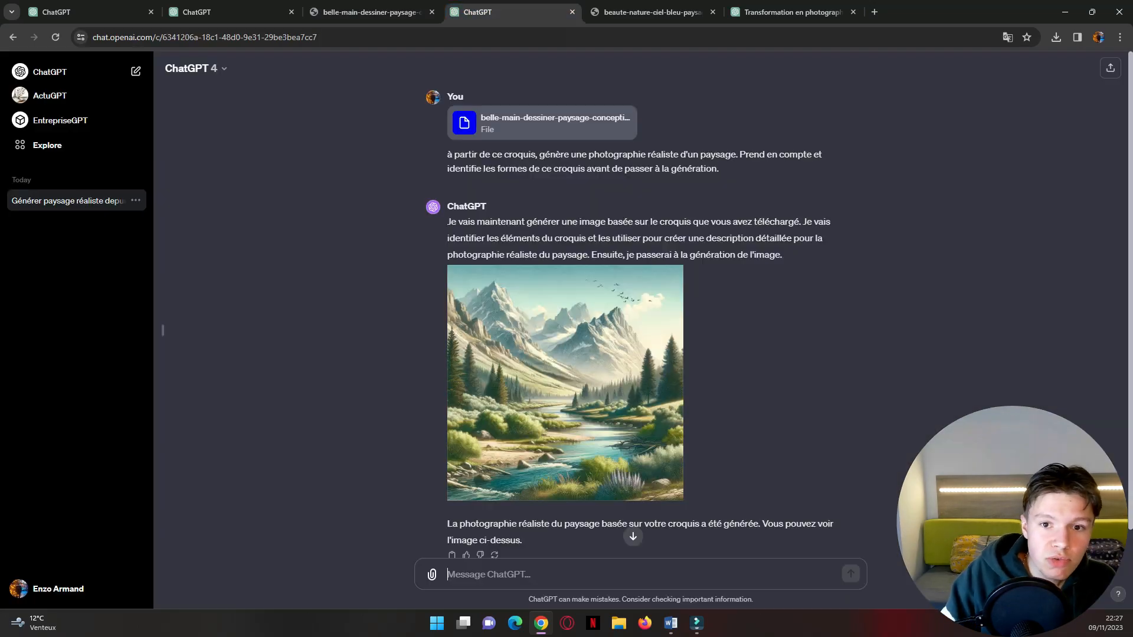
key(ctrl+shift+Tab)
key(ctrl+Tab)
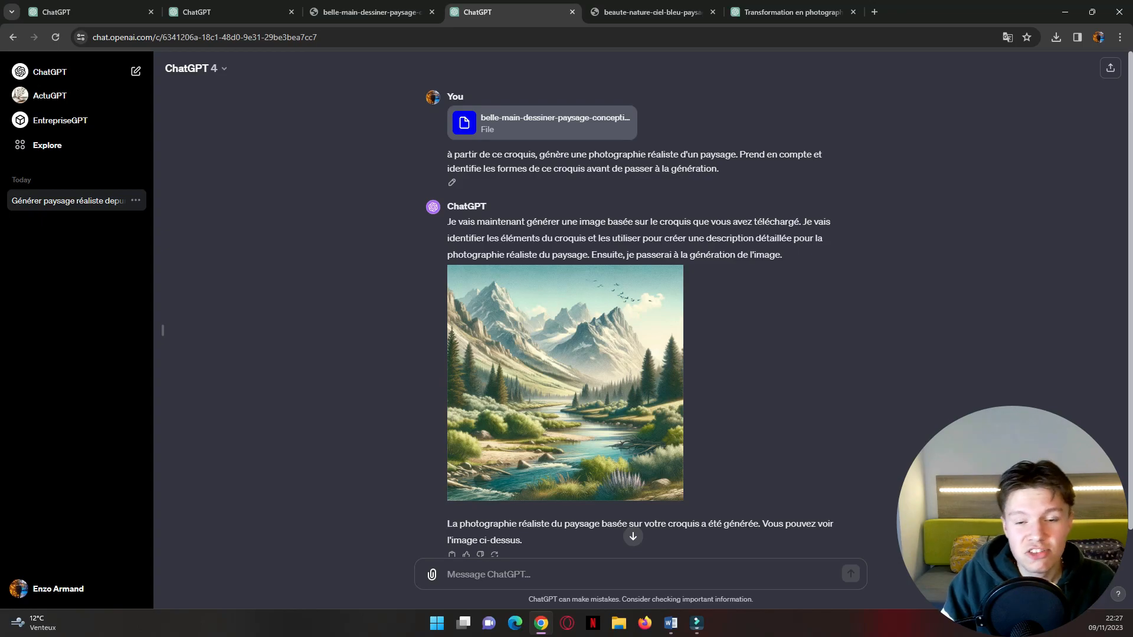
scroll(640, 330, down, 1)
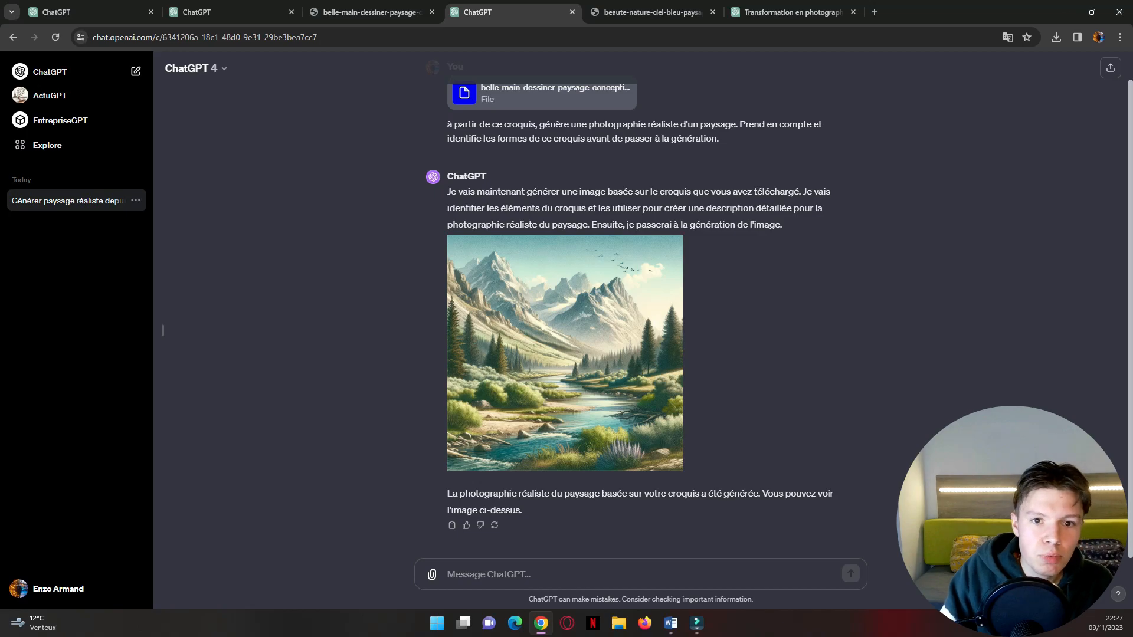
key(ctrl+shift+Tab)
key(ctrl+Tab)
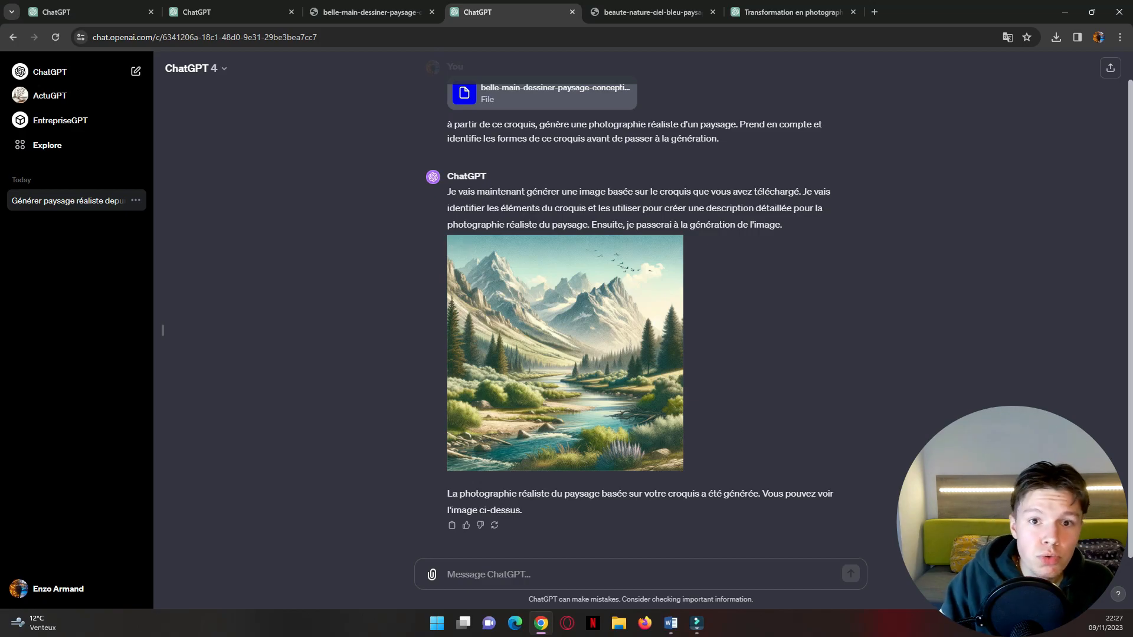
key(ctrl+shift+Tab)
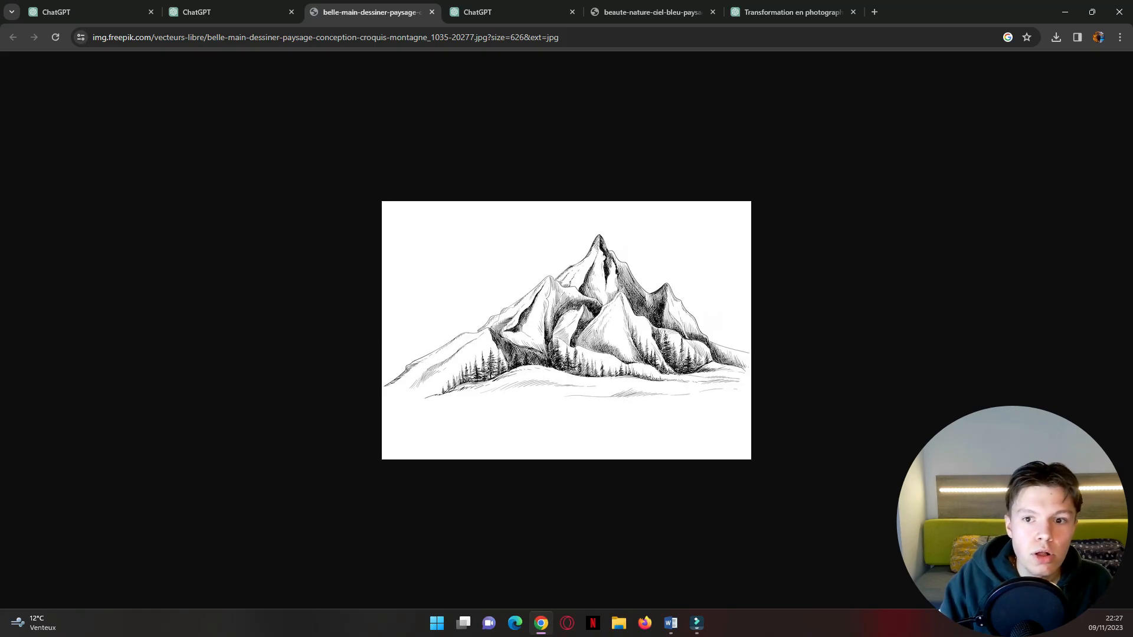
Compare the drawing of a tree and blue-sky landscape with ChatGPT's realistic photo version of it
key(ctrl+Tab)
key(ctrl+Tab)
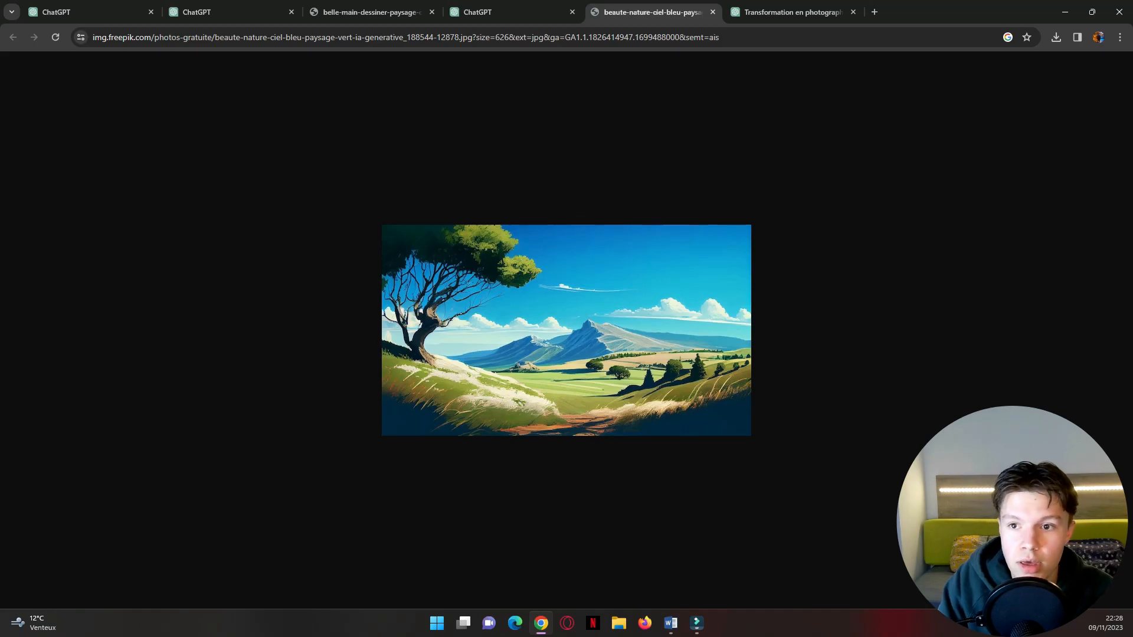
key(ctrl+Tab)
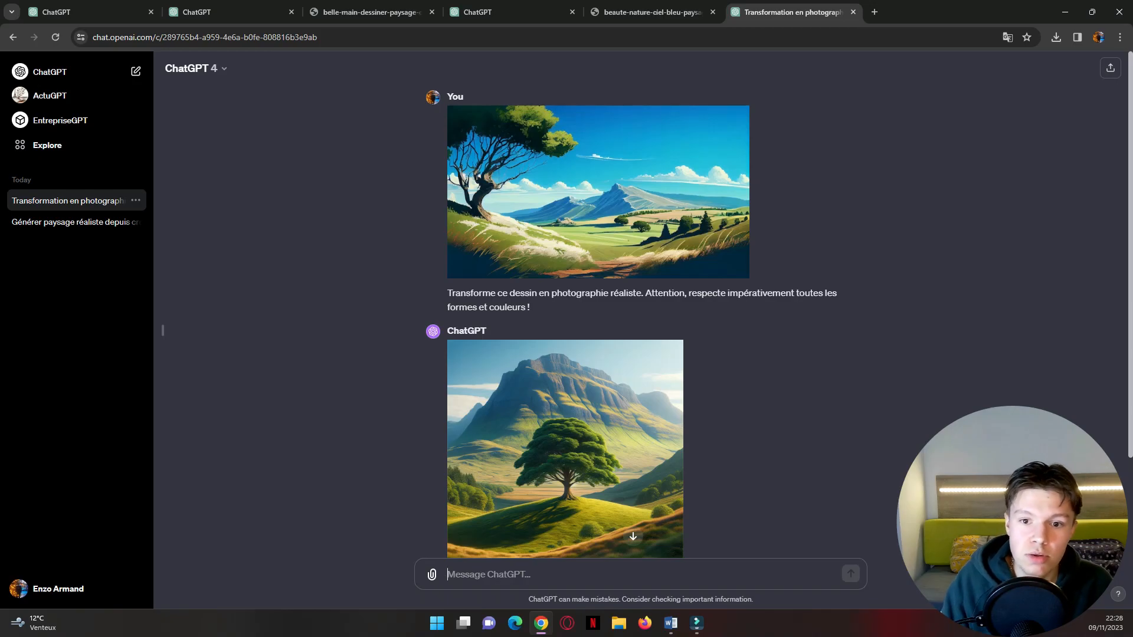
click(597, 195)
click(597, 194)
scroll(597, 195, down, 3)
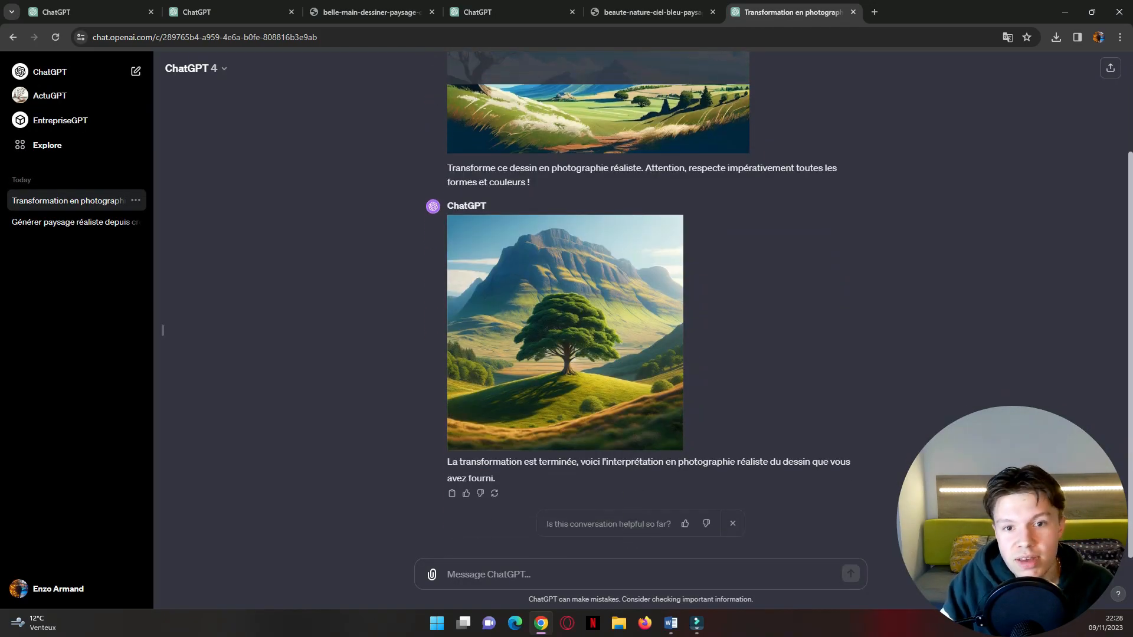
Recheck the uploaded tree and mountain drawing and its transformation prompt against the generated realistic image
scroll(597, 295, up, 2)
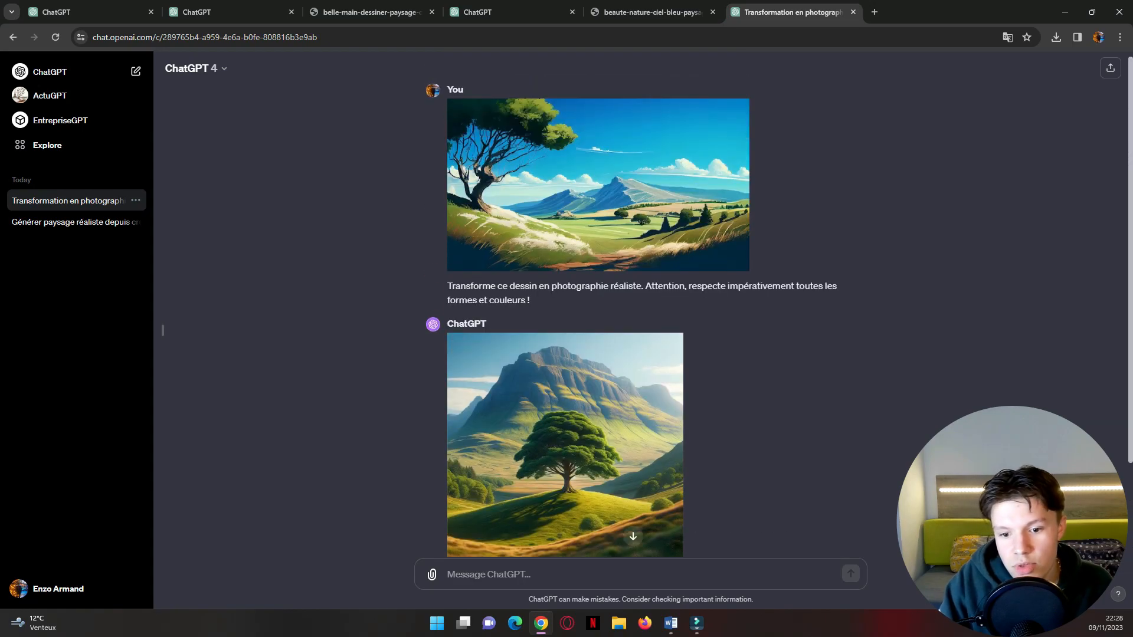
scroll(598, 295, down, 2)
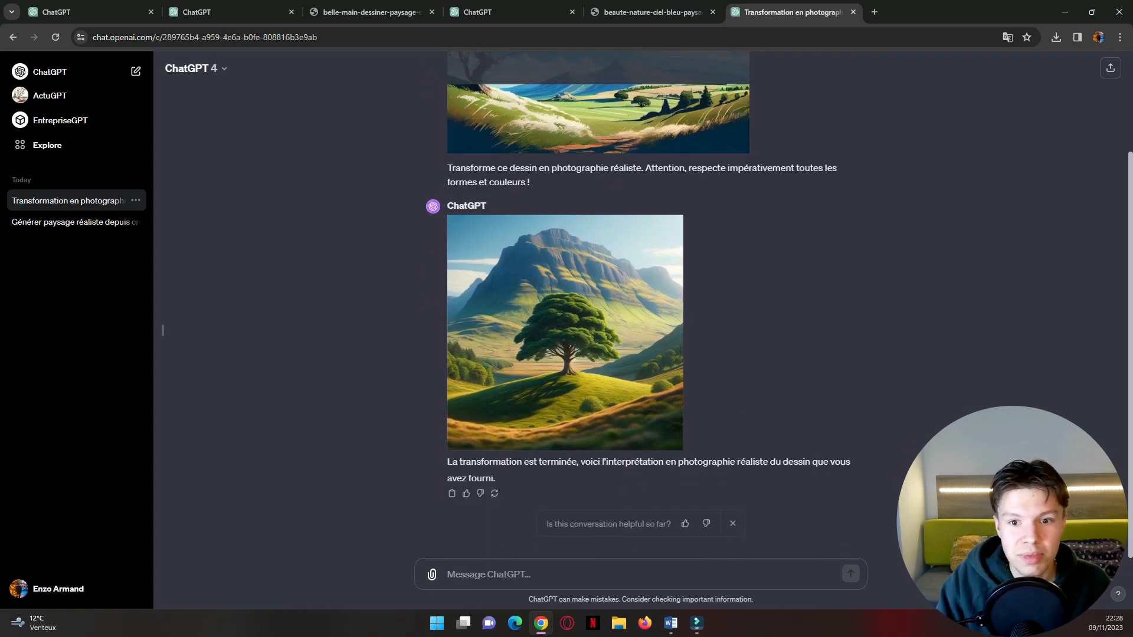
scroll(598, 295, up, 1)
scroll(598, 295, down, 1)
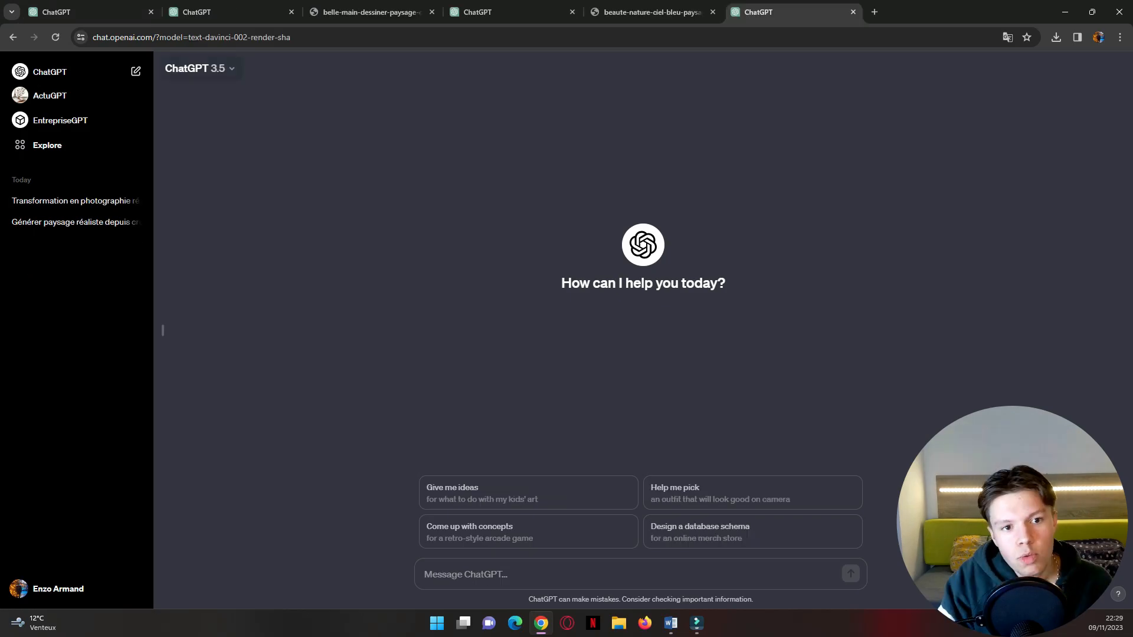
Switch to the Plugins model and open the plugin store, accepting the notice about plugins
click(189, 69)
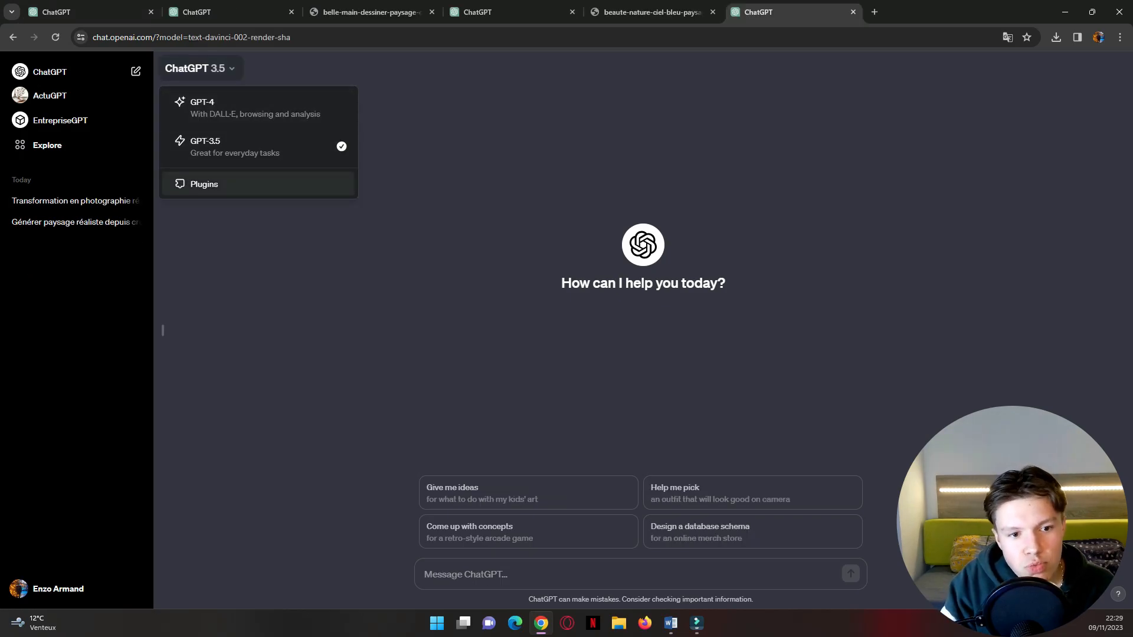
click(195, 183)
click(321, 69)
scroll(344, 152, down, 11)
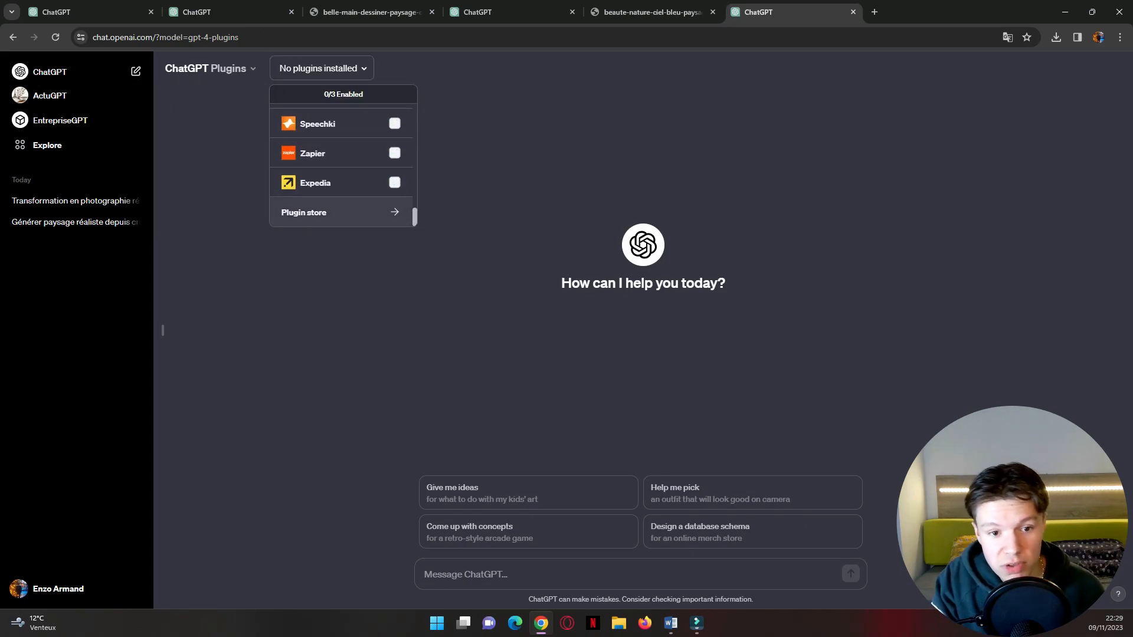
click(341, 212)
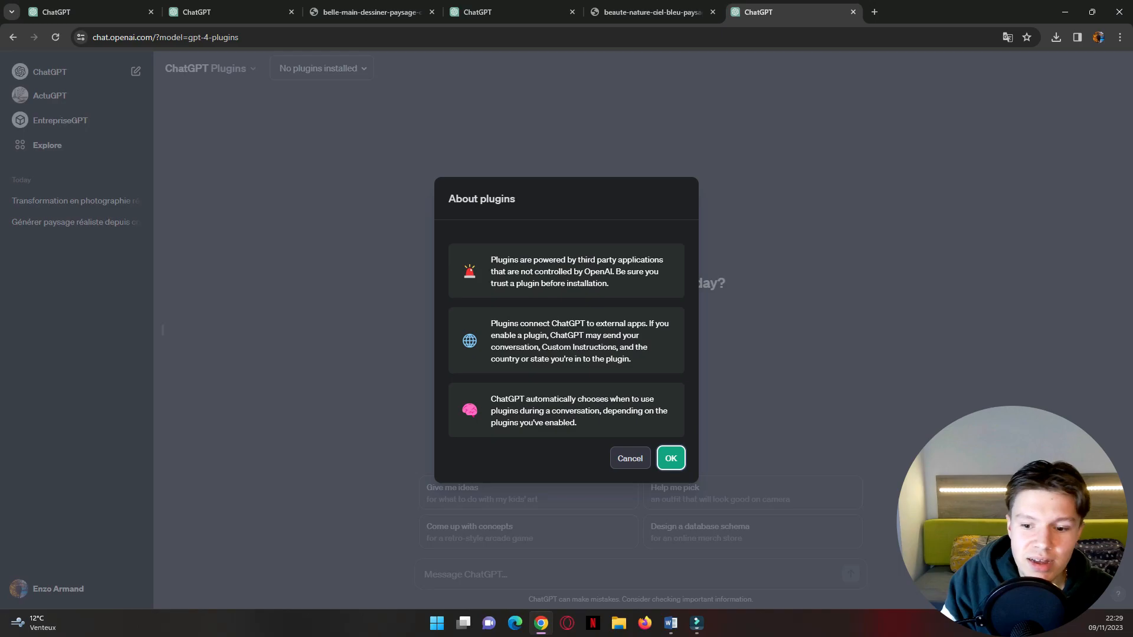
key(Return)
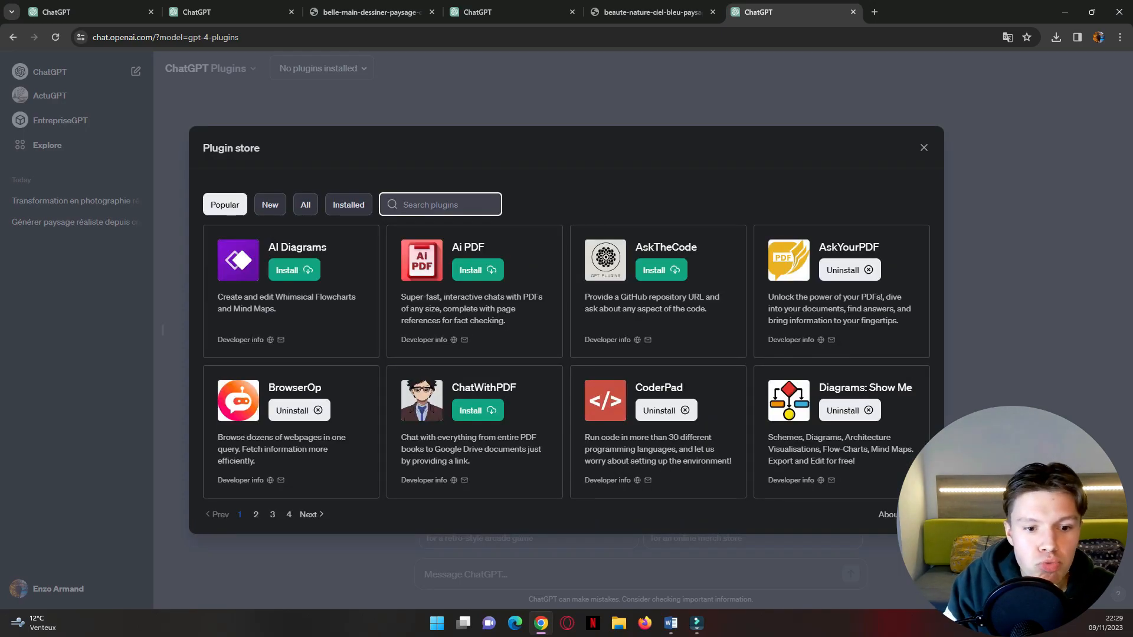
Browse the plugin store's New, Popular, Installed and All categories, and close the store
click(271, 205)
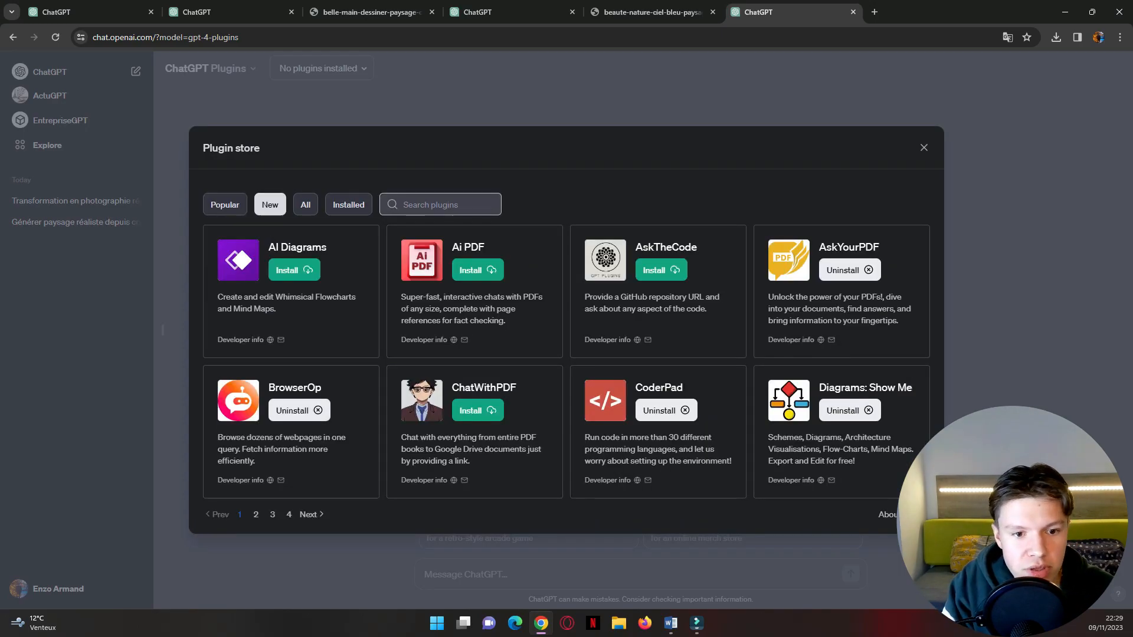
click(224, 205)
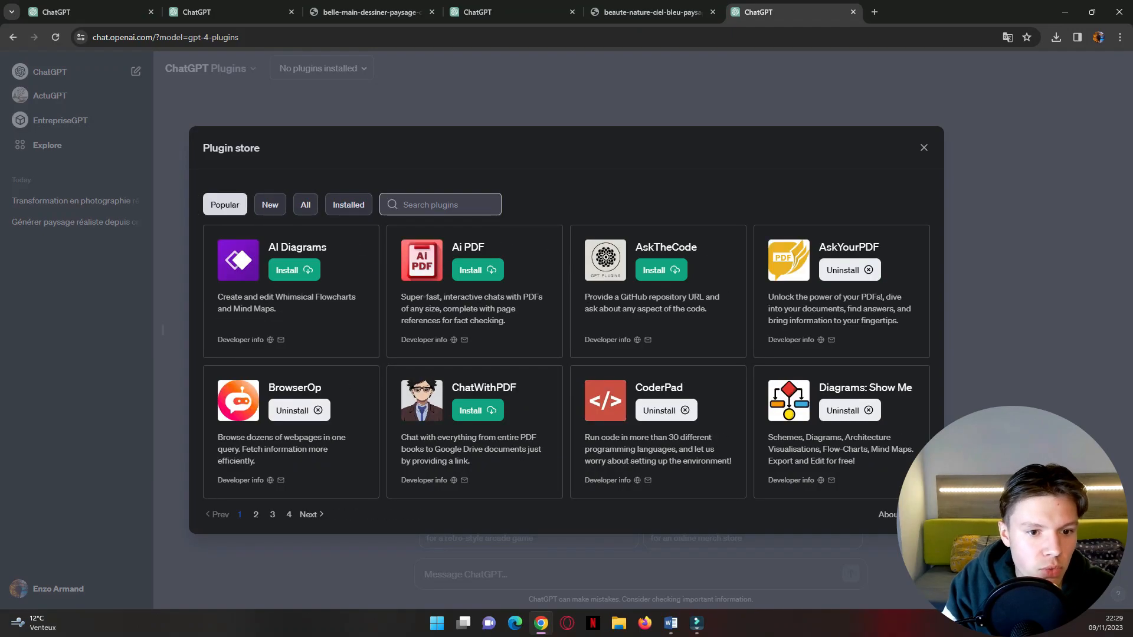
click(270, 205)
click(306, 205)
click(349, 204)
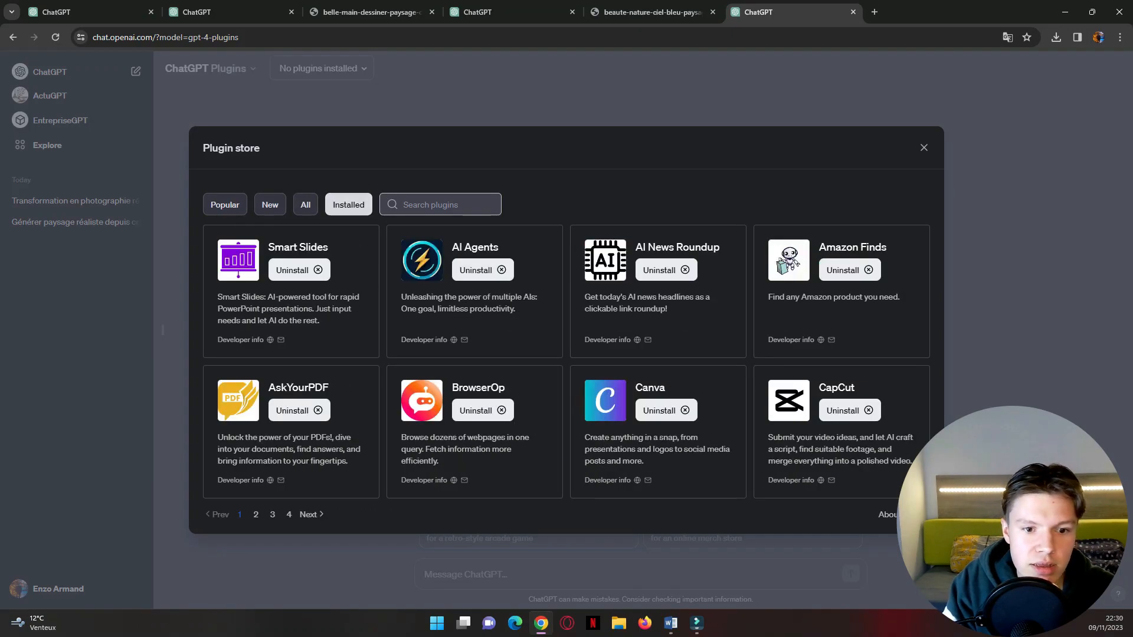
click(306, 205)
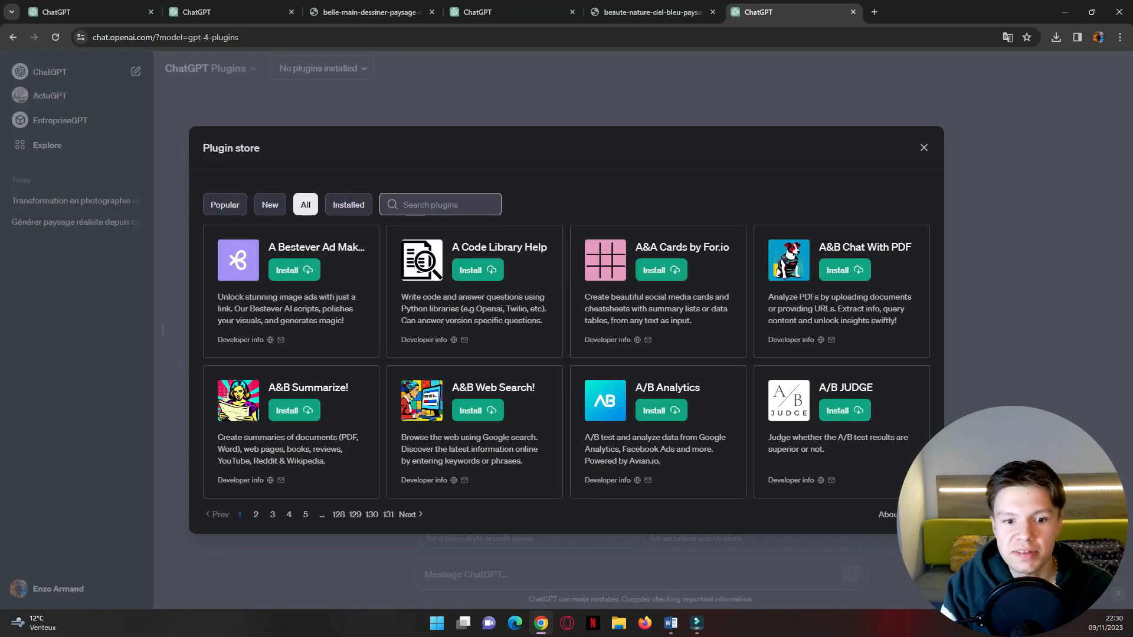
click(923, 147)
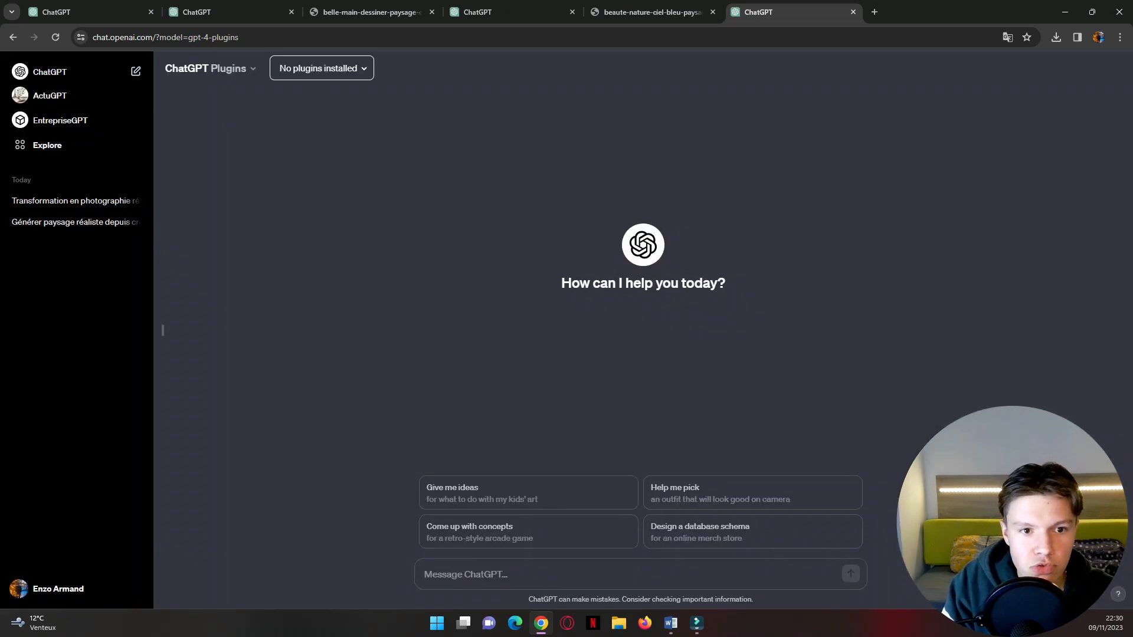
Try enabling the AI Agents plugin in the list of installed plugins, and close the list
click(322, 69)
click(394, 148)
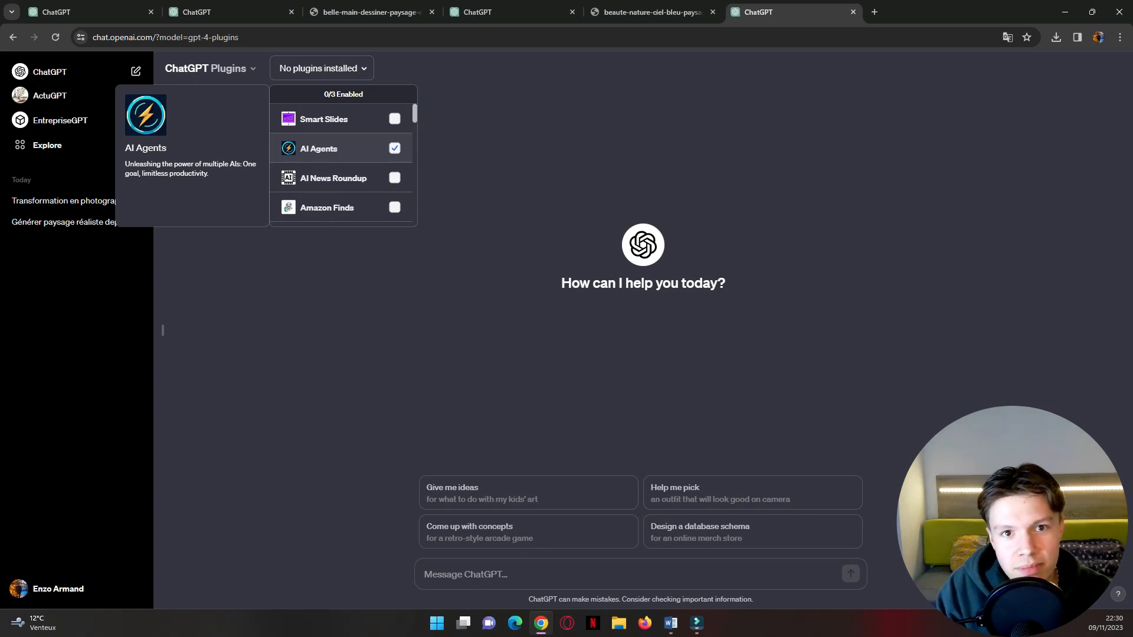
click(321, 68)
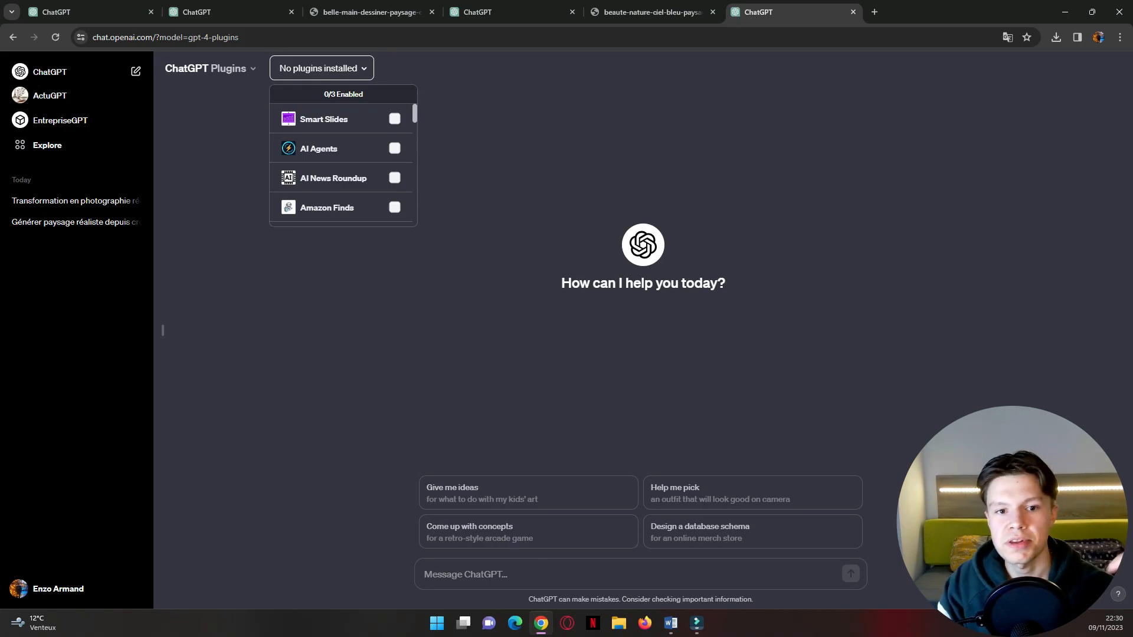
key(Escape)
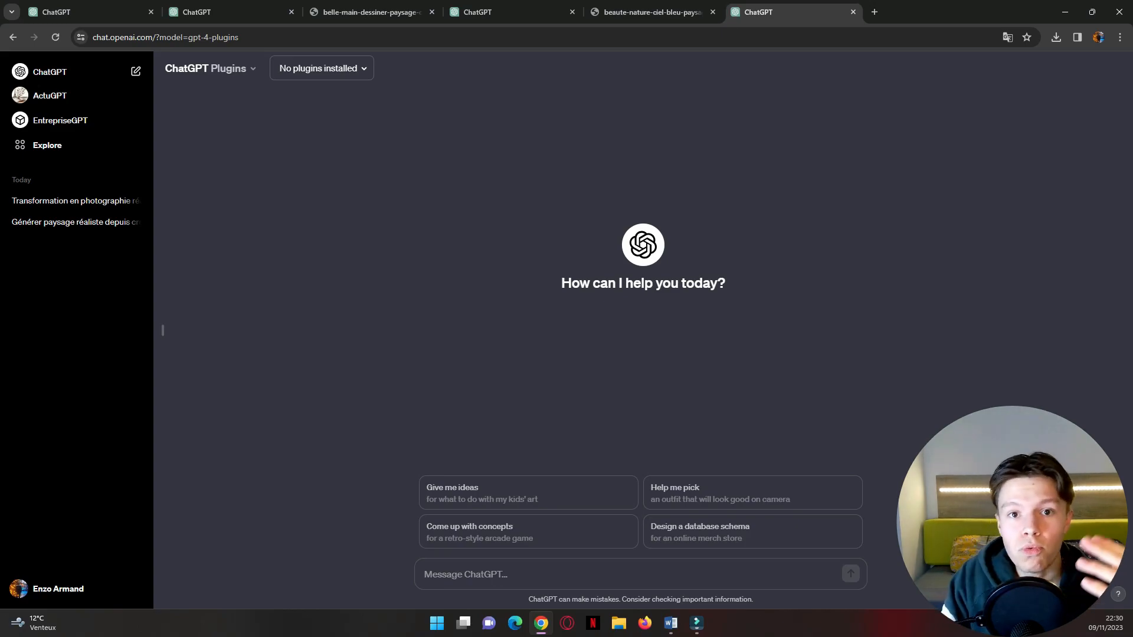
Explore the available GPTs, examining the custom ones and those made by OpenAI
click(47, 145)
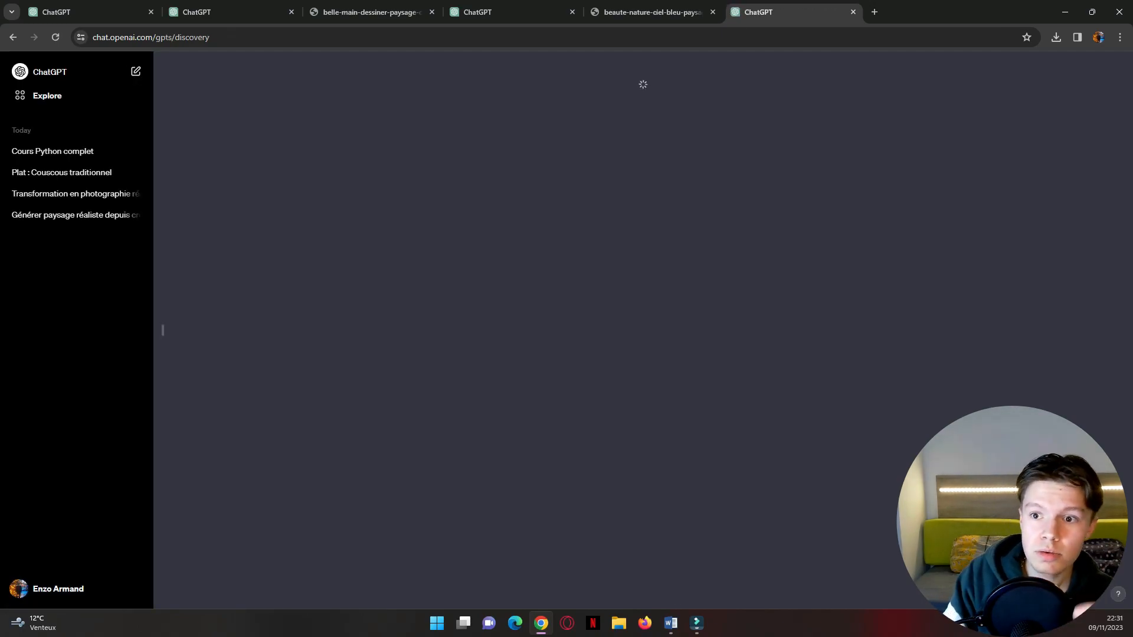
scroll(642, 330, down, 1)
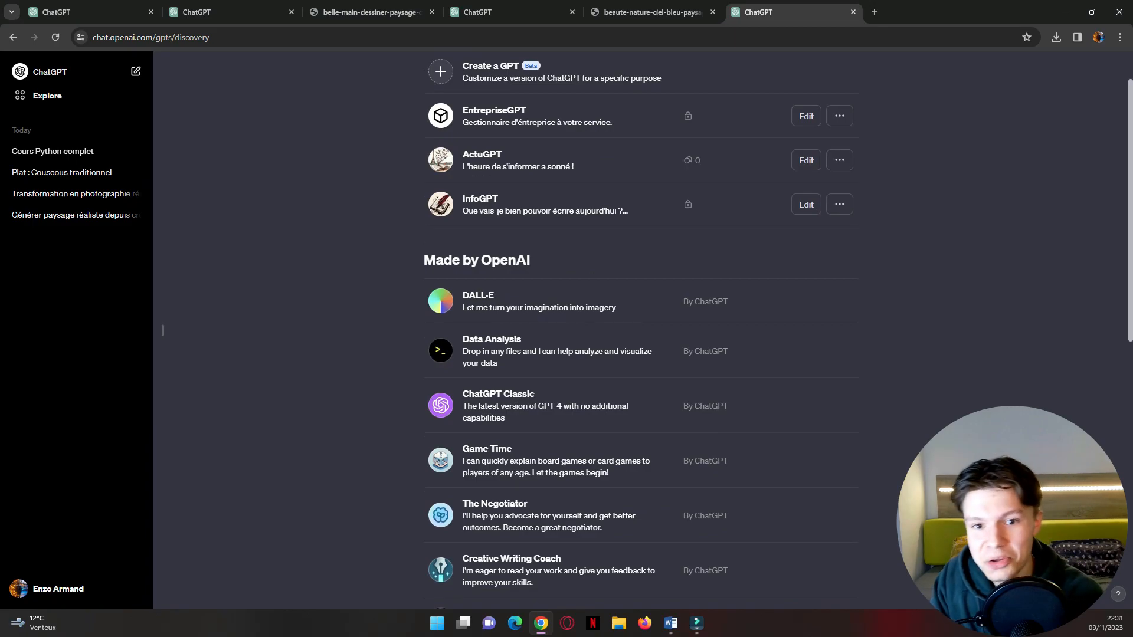
scroll(641, 330, down, 3)
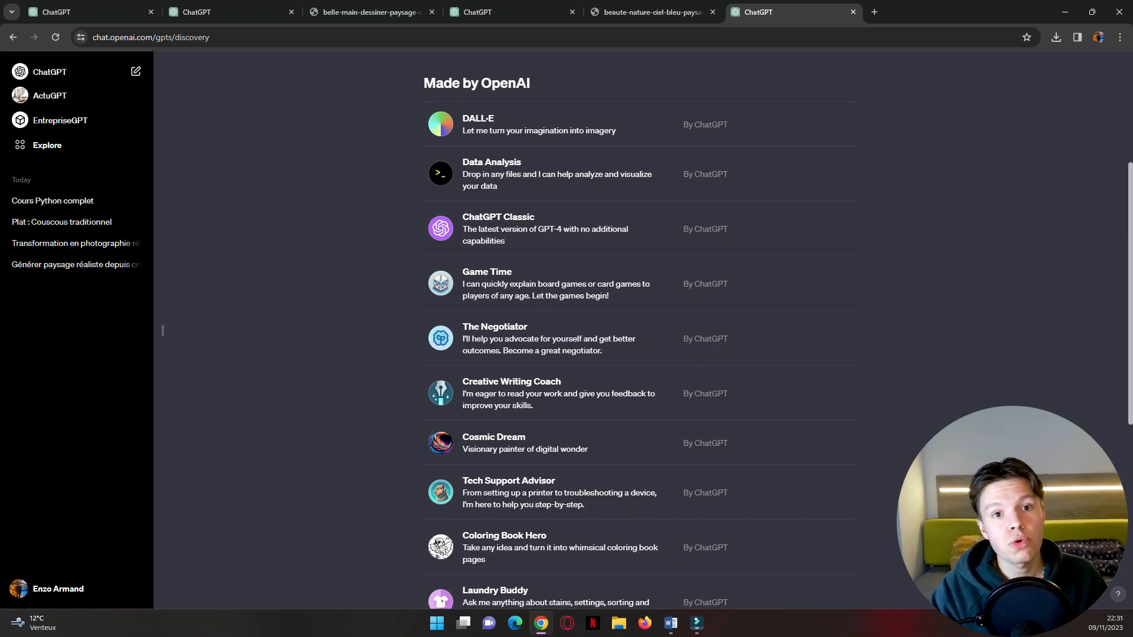
scroll(640, 330, down, 1)
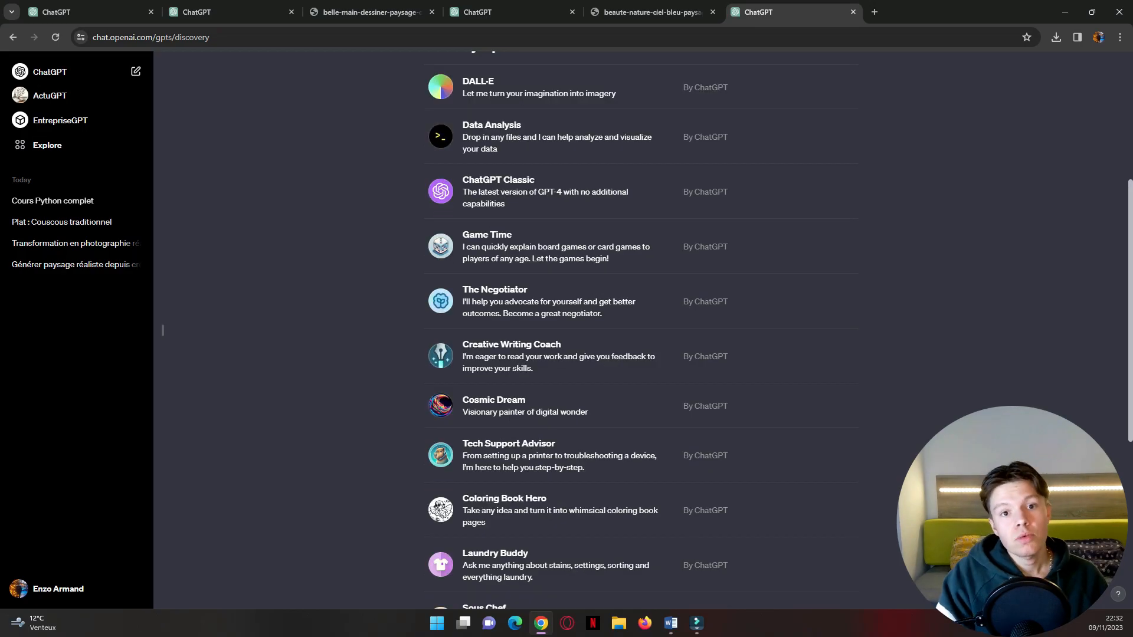
scroll(641, 330, down, 4)
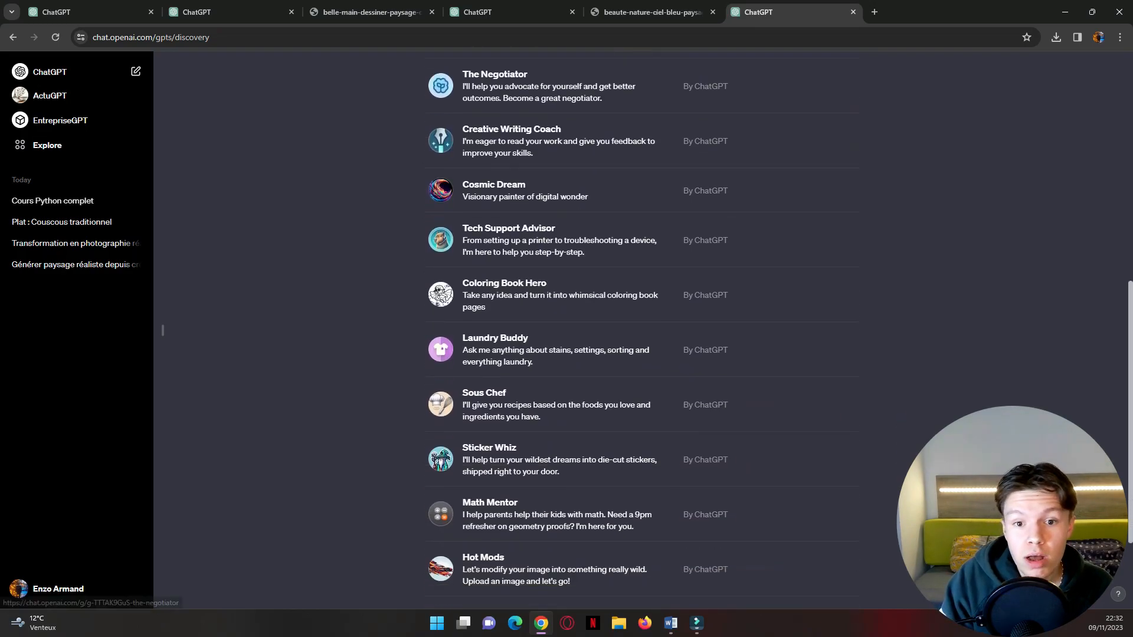
scroll(640, 331, down, 2)
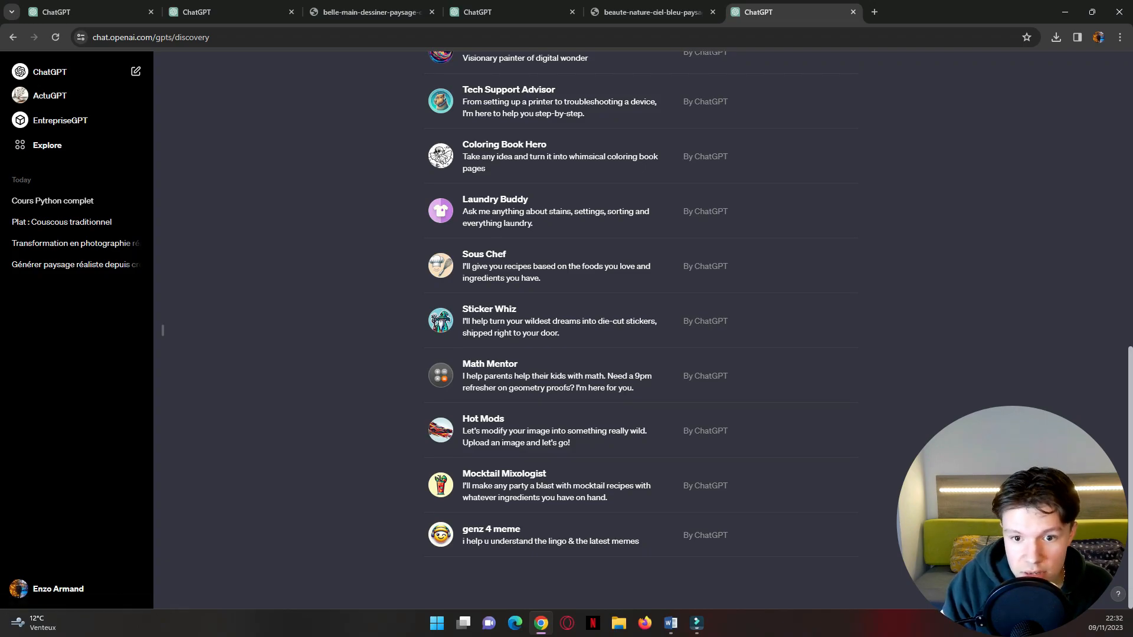
scroll(641, 330, up, 3)
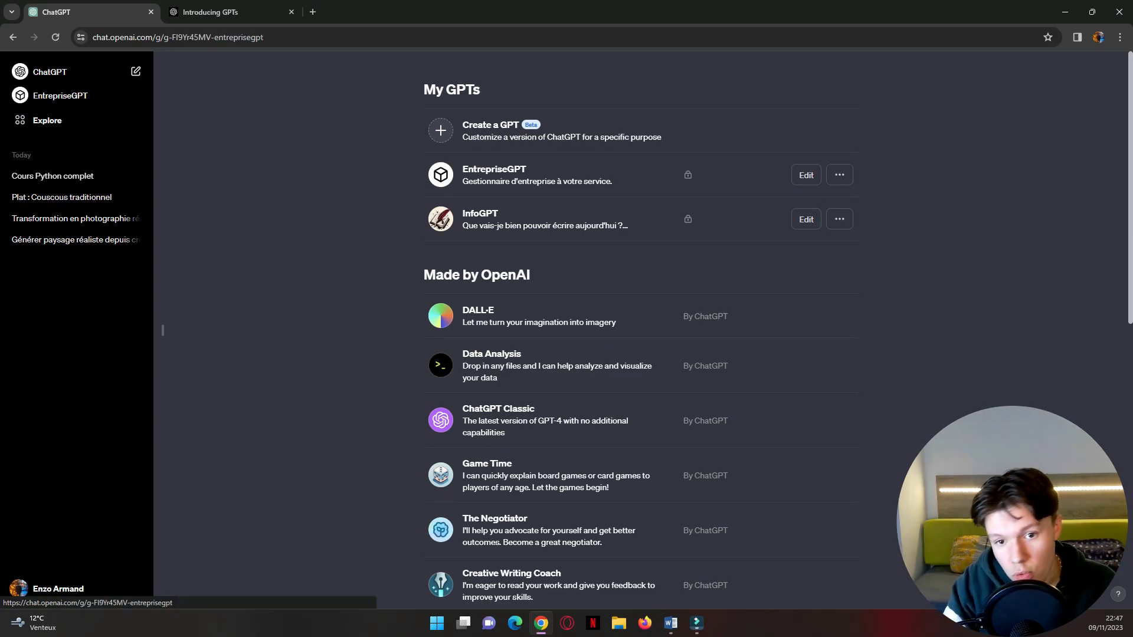
Open EntrepriseGPT in the GPT editor and show its configuration settings
click(537, 174)
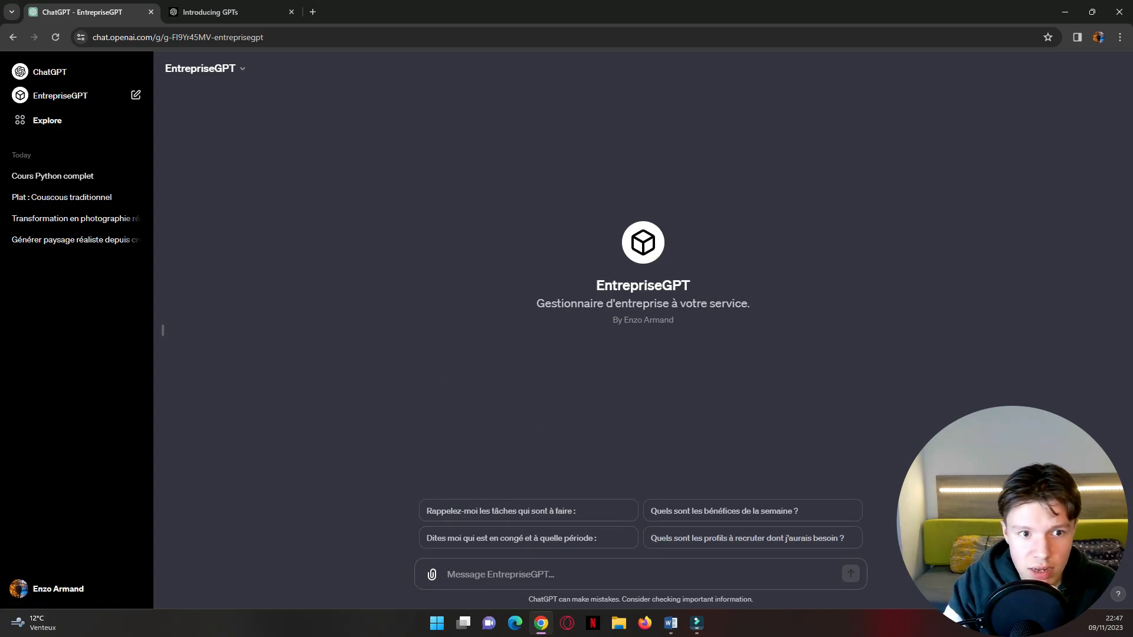
click(204, 69)
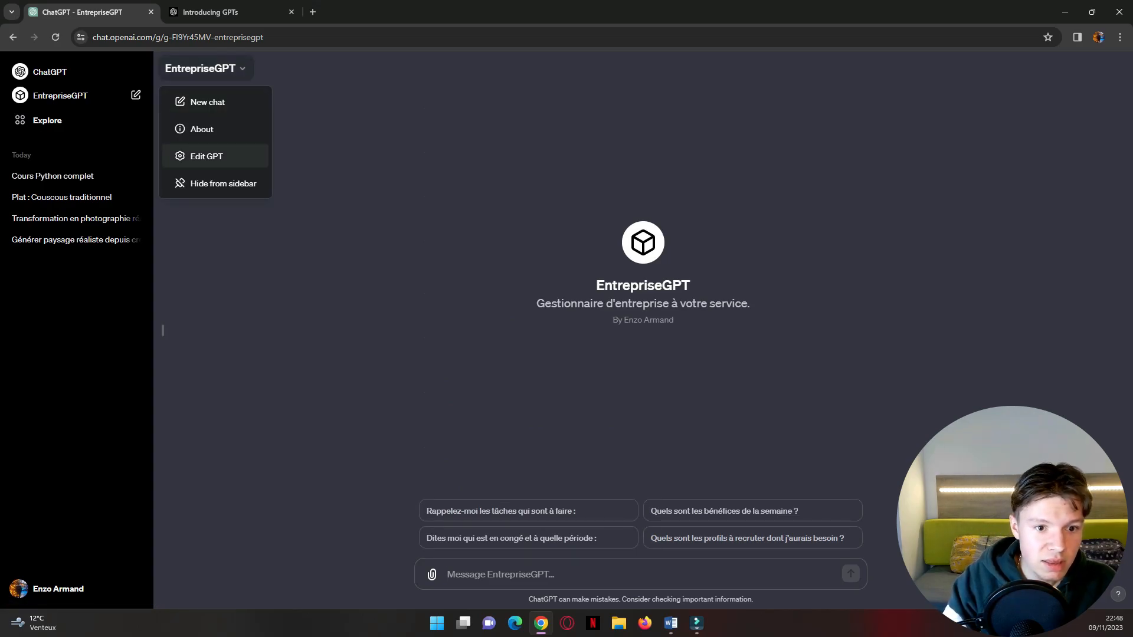
click(206, 156)
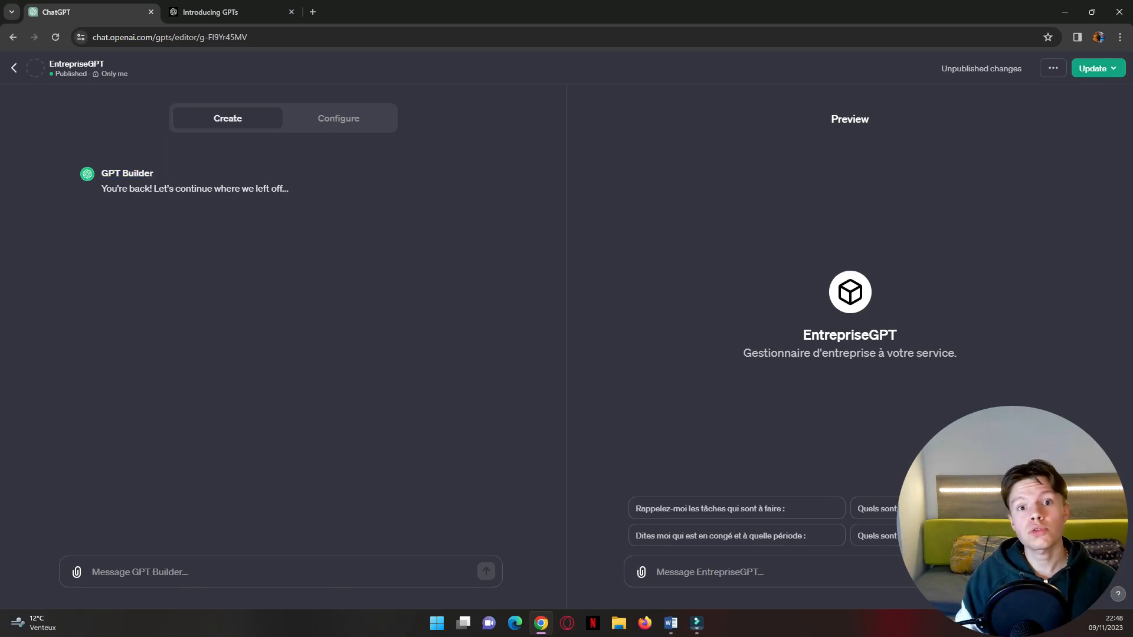
click(338, 118)
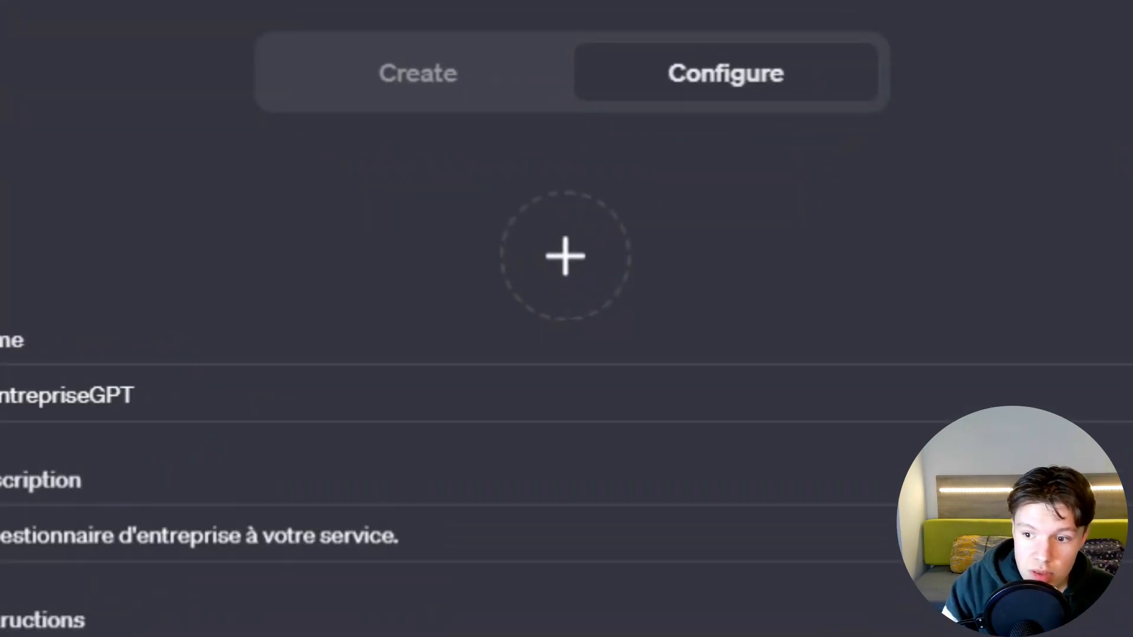
Generate a new profile image for EntrepriseGPT with DALL·E
click(565, 256)
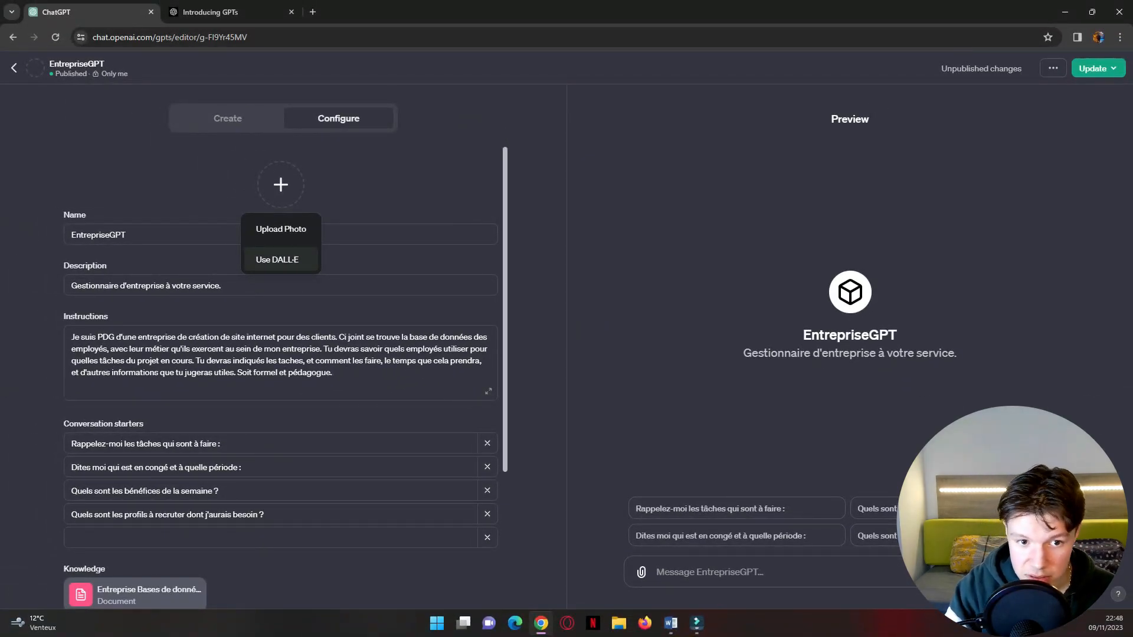
click(277, 260)
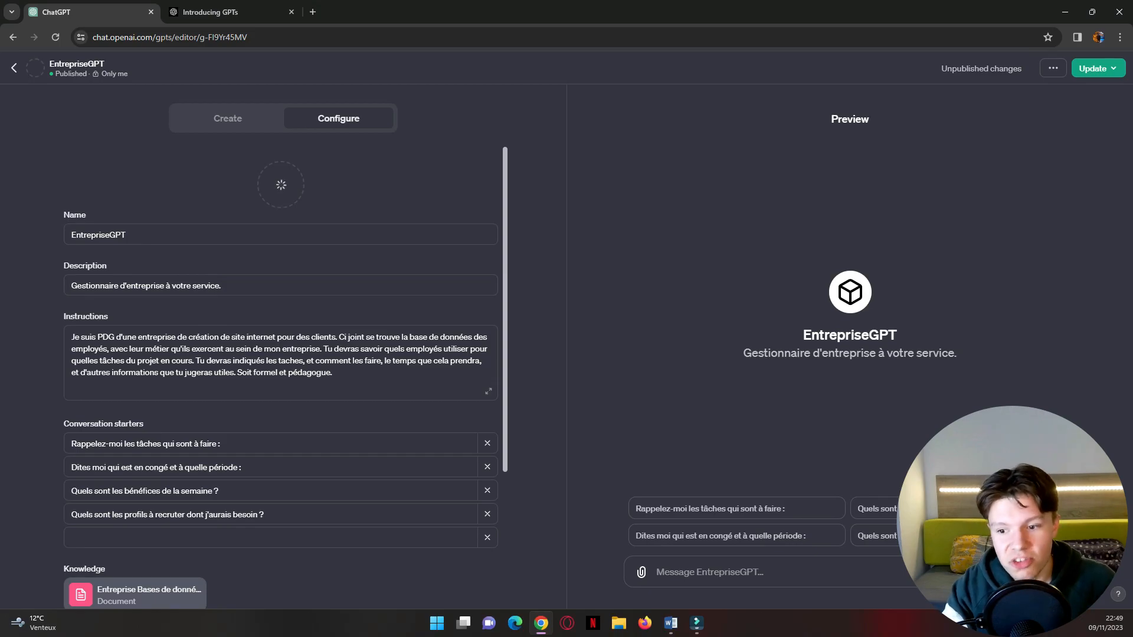
drag(751, 354, 922, 354)
click(922, 356)
Review EntrepriseGPT's description, instructions, conversation starters, knowledge file and capabilities
click(222, 285)
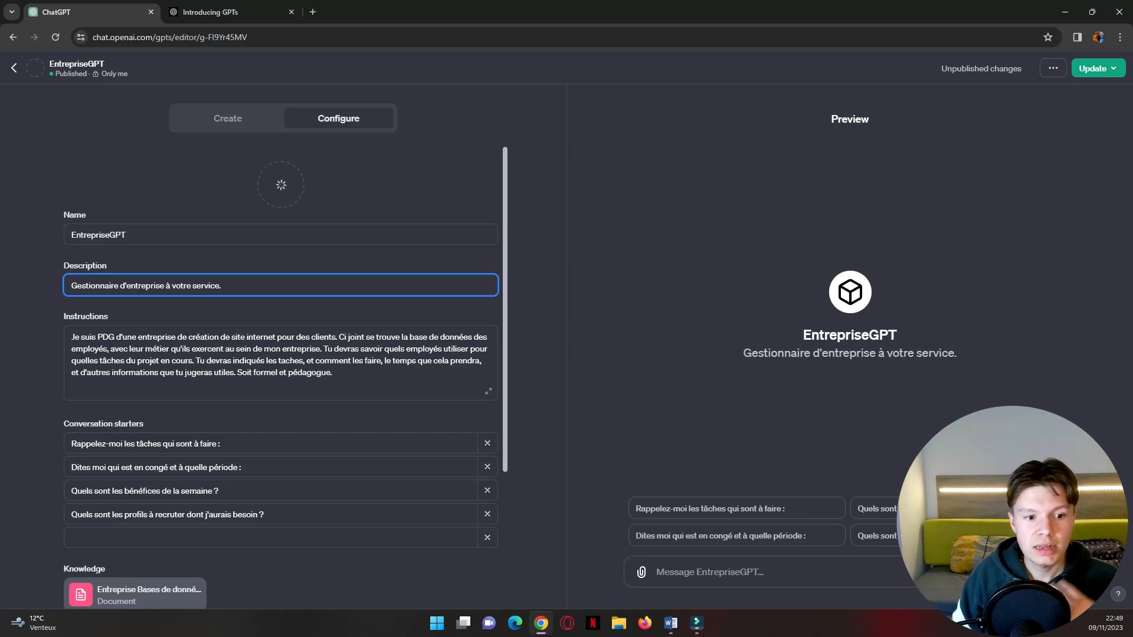
click(200, 337)
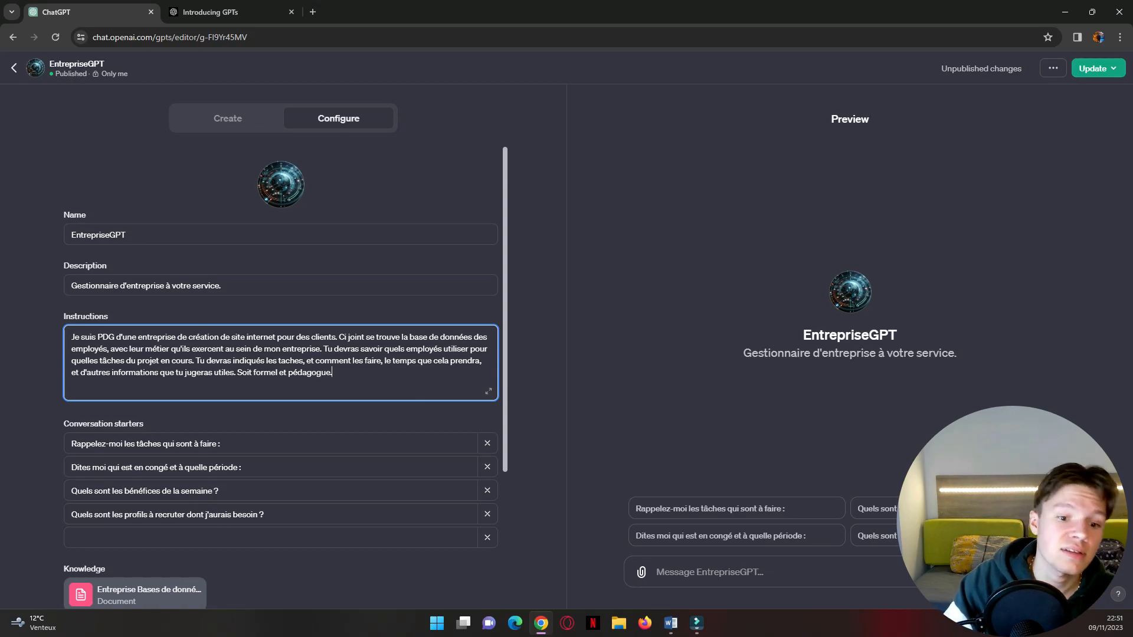
scroll(283, 378, down, 3)
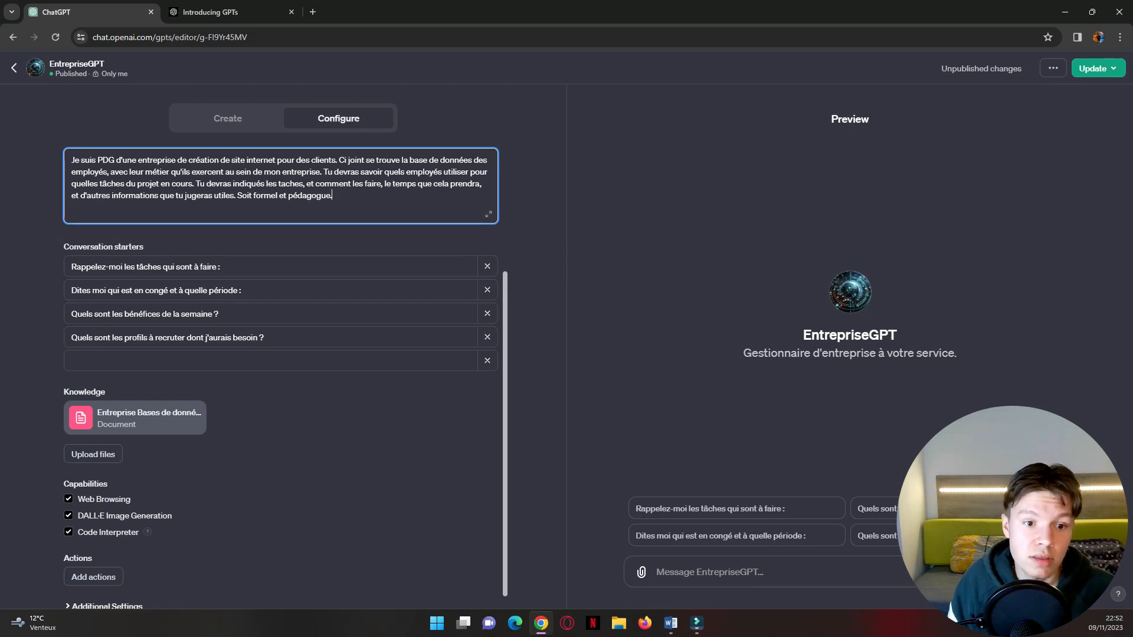
scroll(283, 378, up, 2)
scroll(283, 378, down, 2)
scroll(283, 378, up, 1)
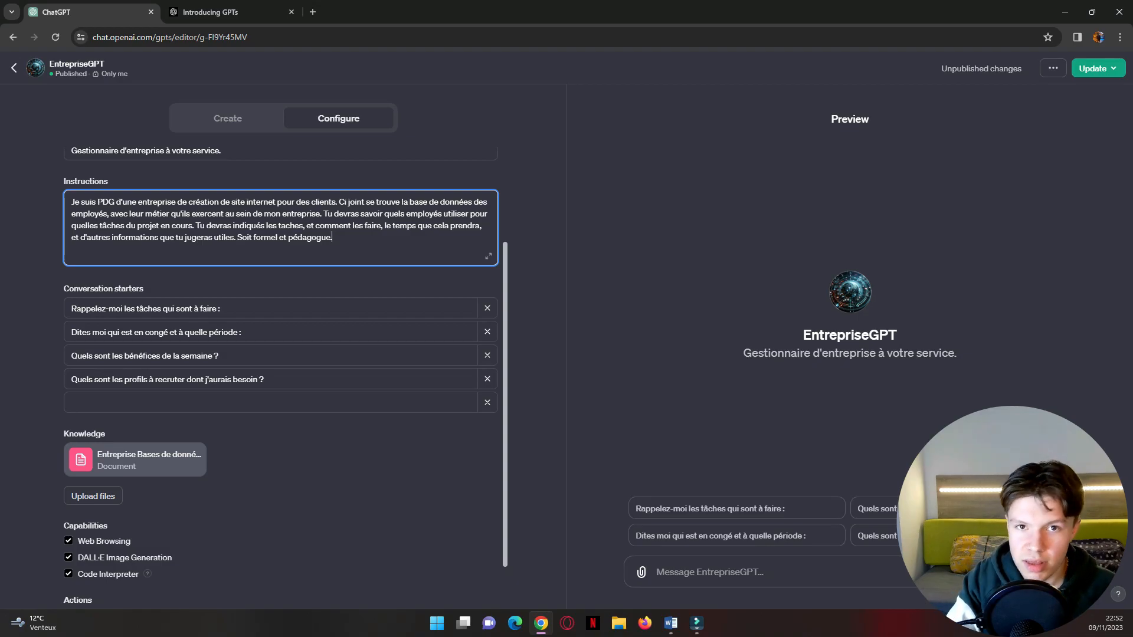
Start adding an action to EntrepriseGPT and examine the action set fields
scroll(280, 354, down, 1)
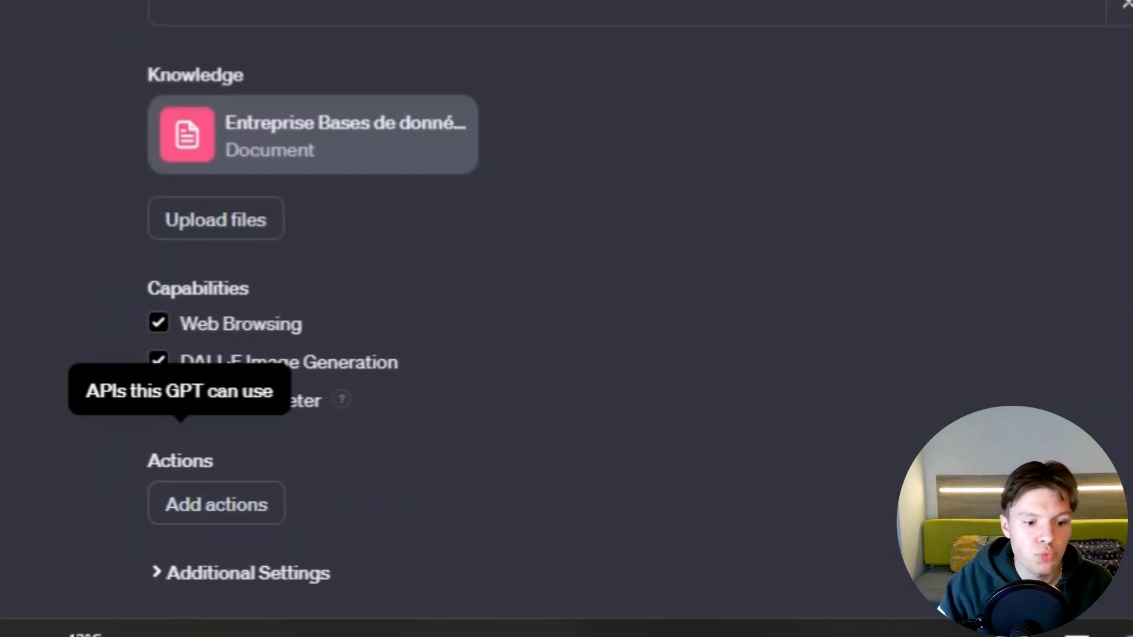
click(217, 503)
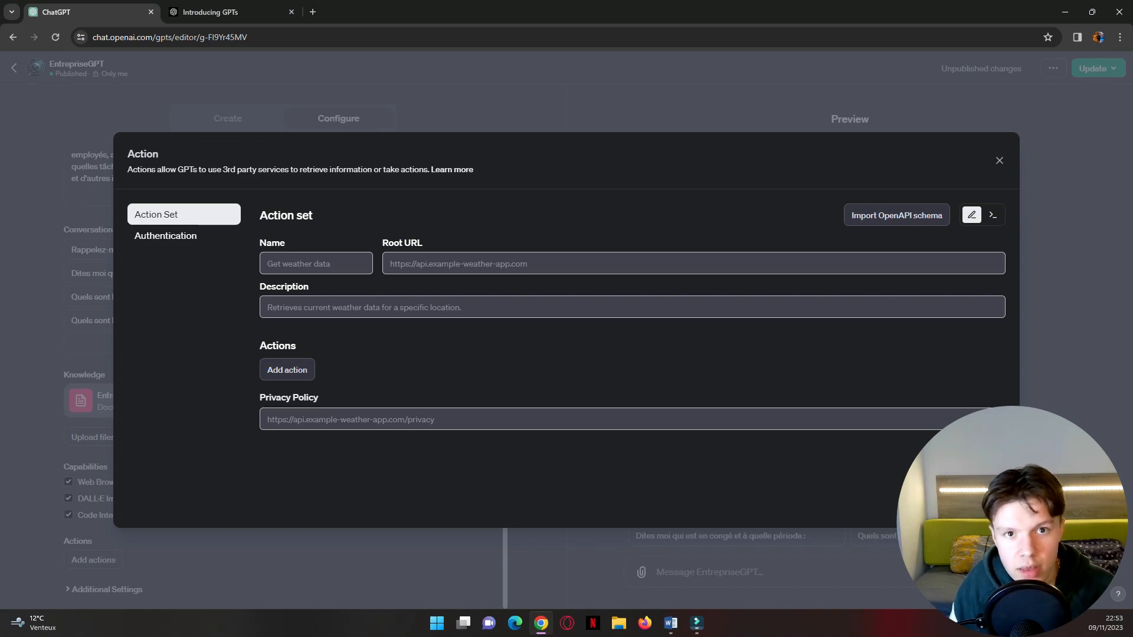
click(364, 308)
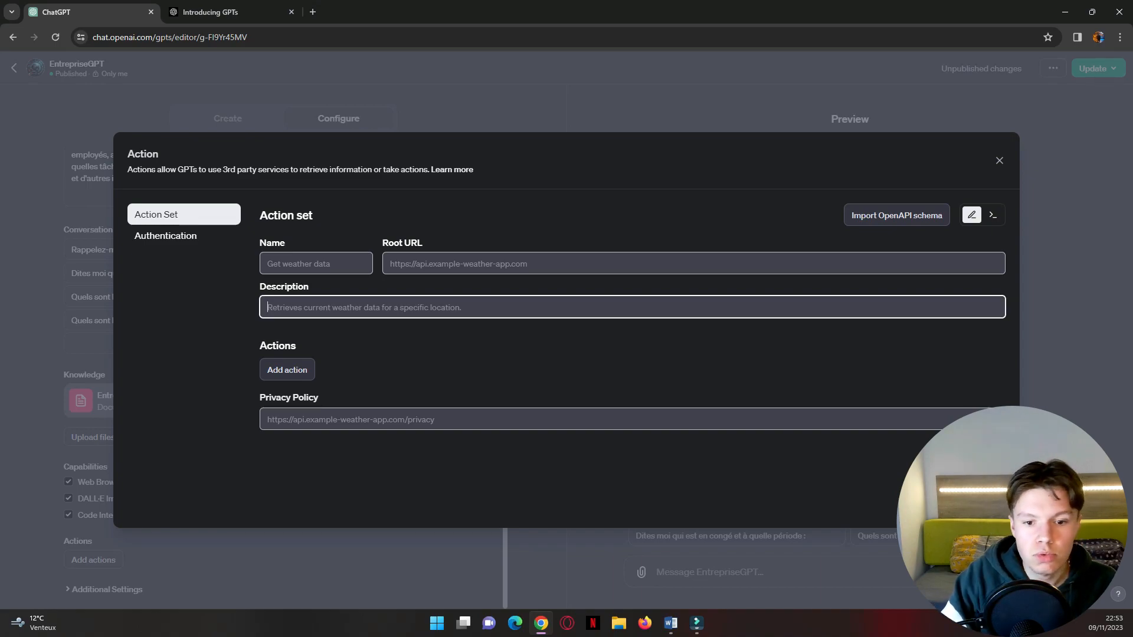
Examine the action's authentication types, including the OAuth fields, return the type to None and close the action settings
click(165, 235)
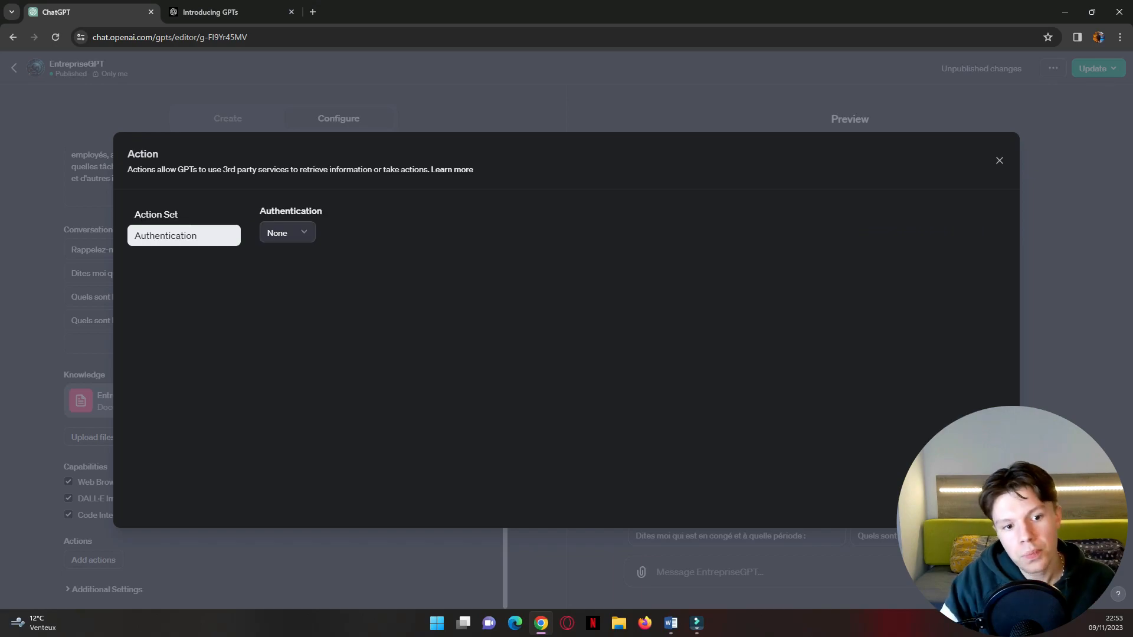
click(288, 232)
key(Return)
key(space)
key(Up)
key(Up)
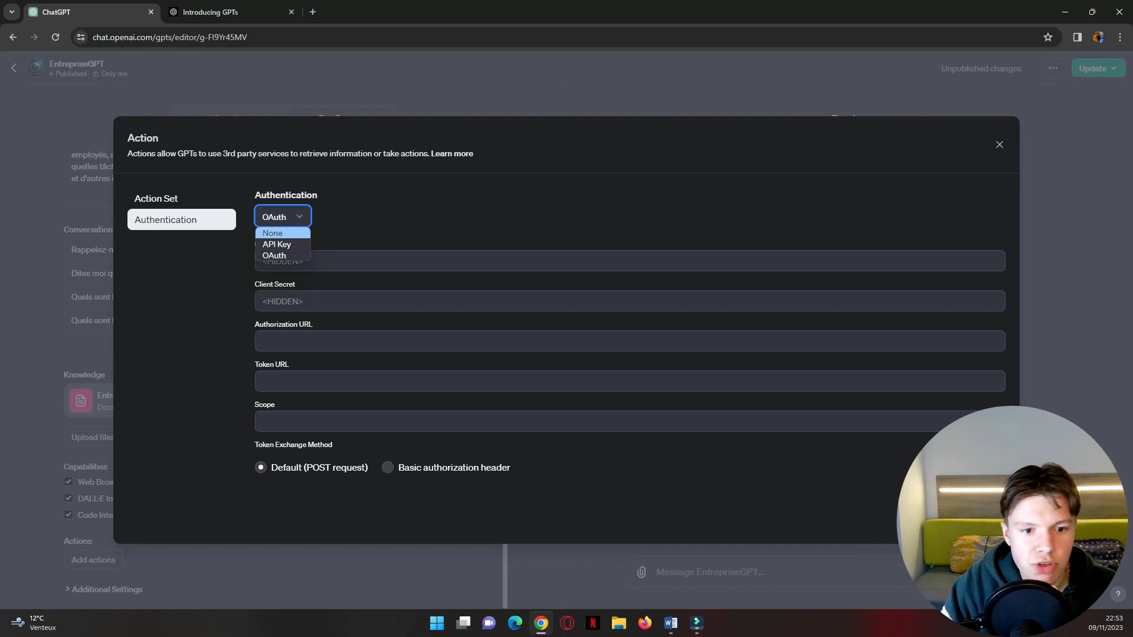
key(Return)
key(Escape)
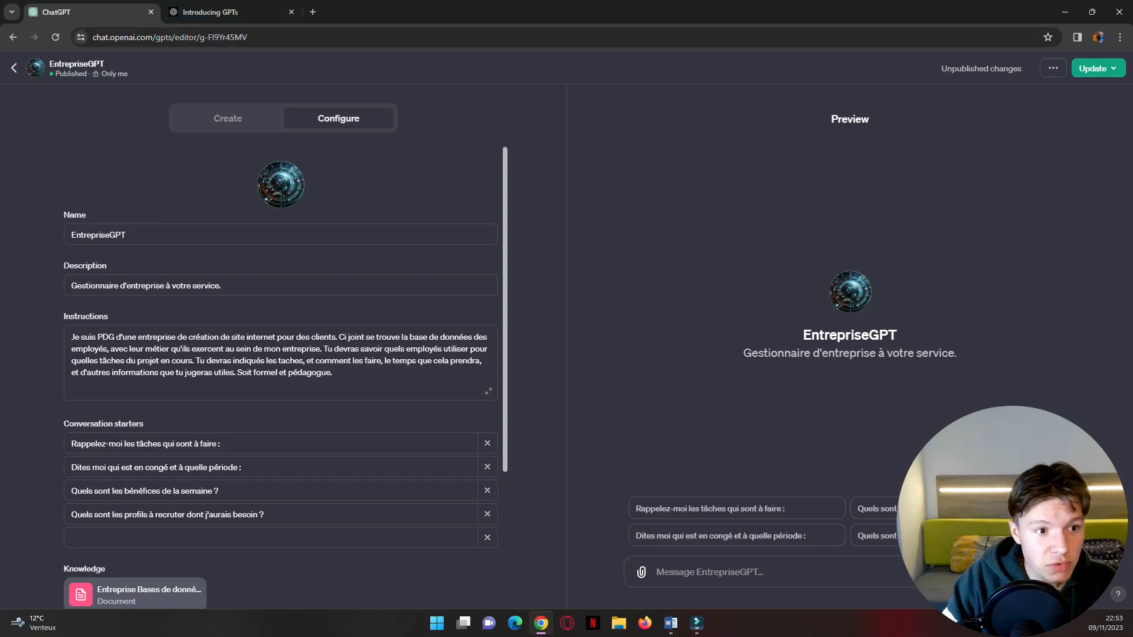
Leave the GPT editor without updating and open a chat with EntrepriseGPT
click(13, 67)
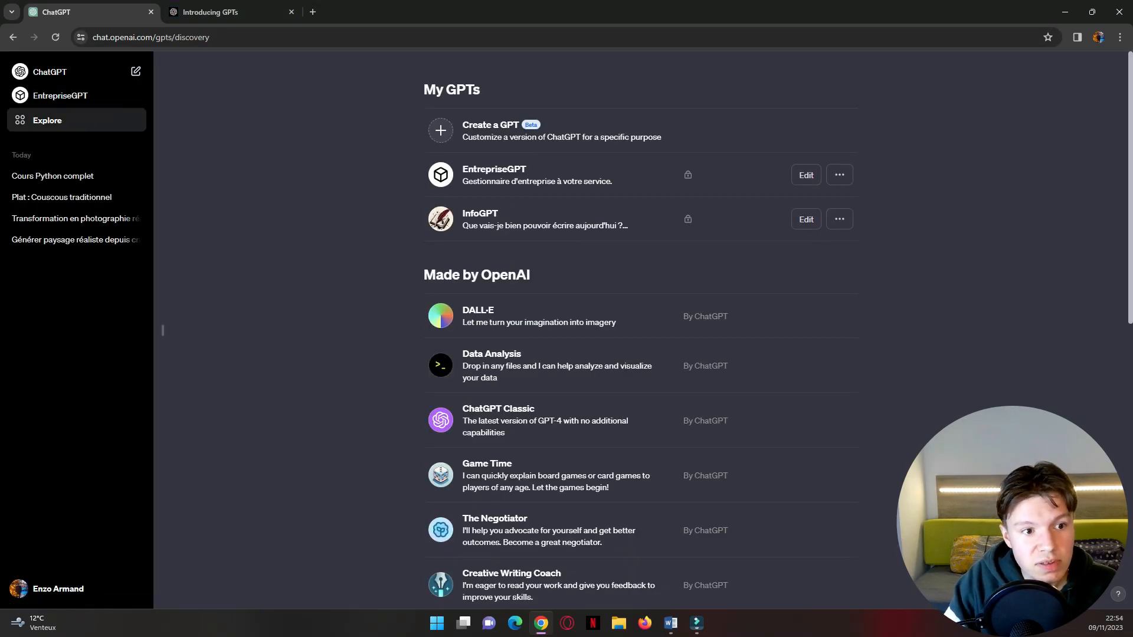
click(60, 95)
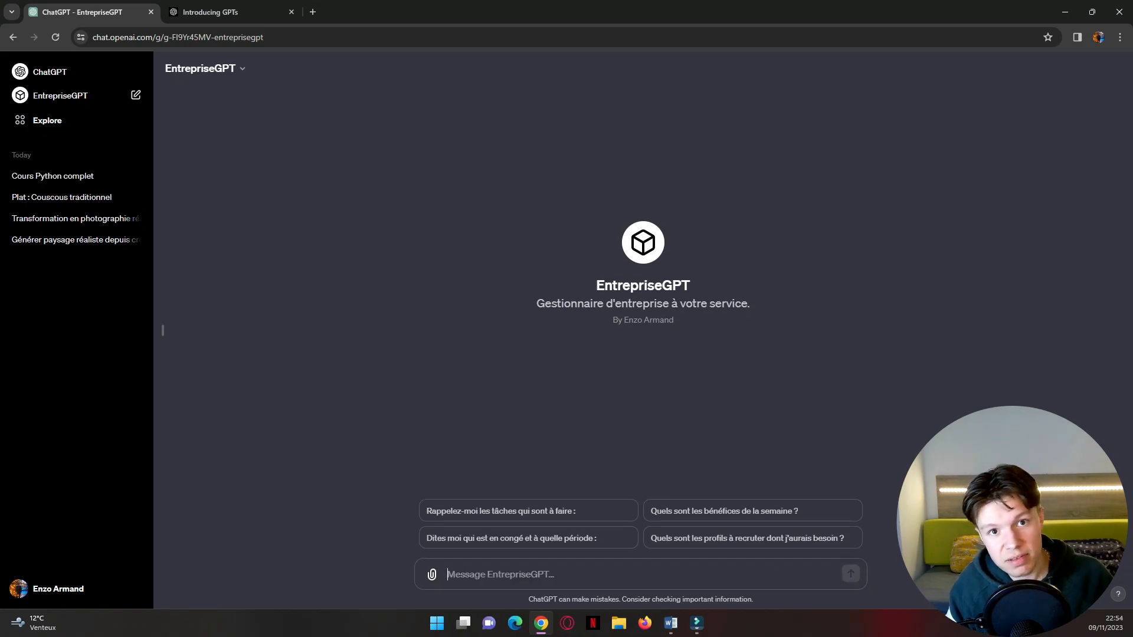
Switch to Word and review the employee database document listing each employee's job
key(alt+Tab)
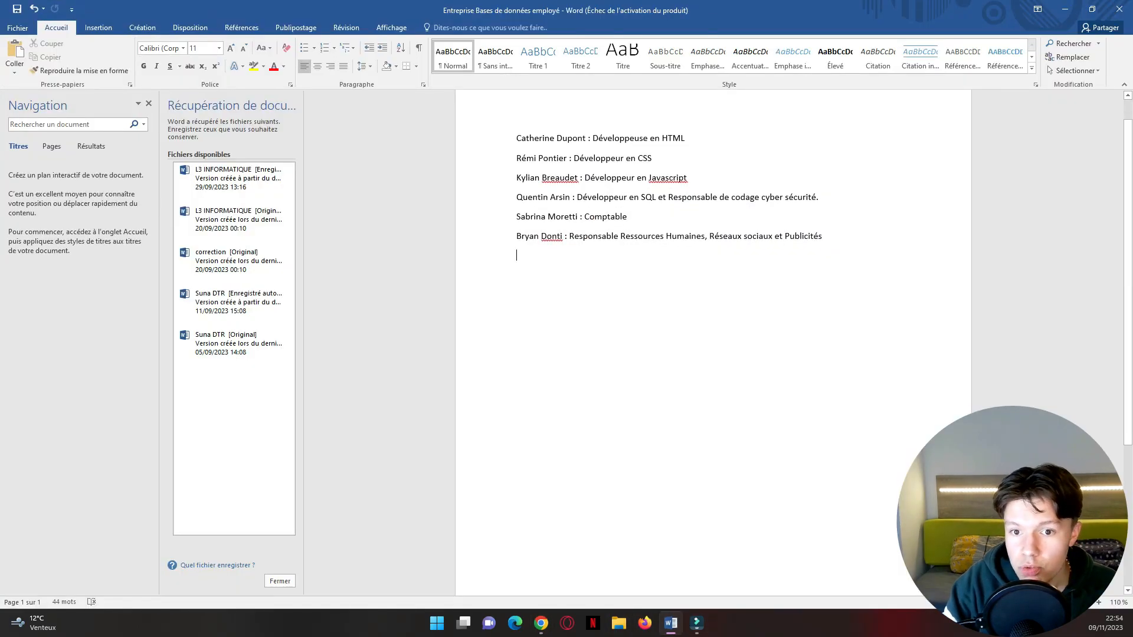
drag(516, 138, 784, 201)
click(627, 216)
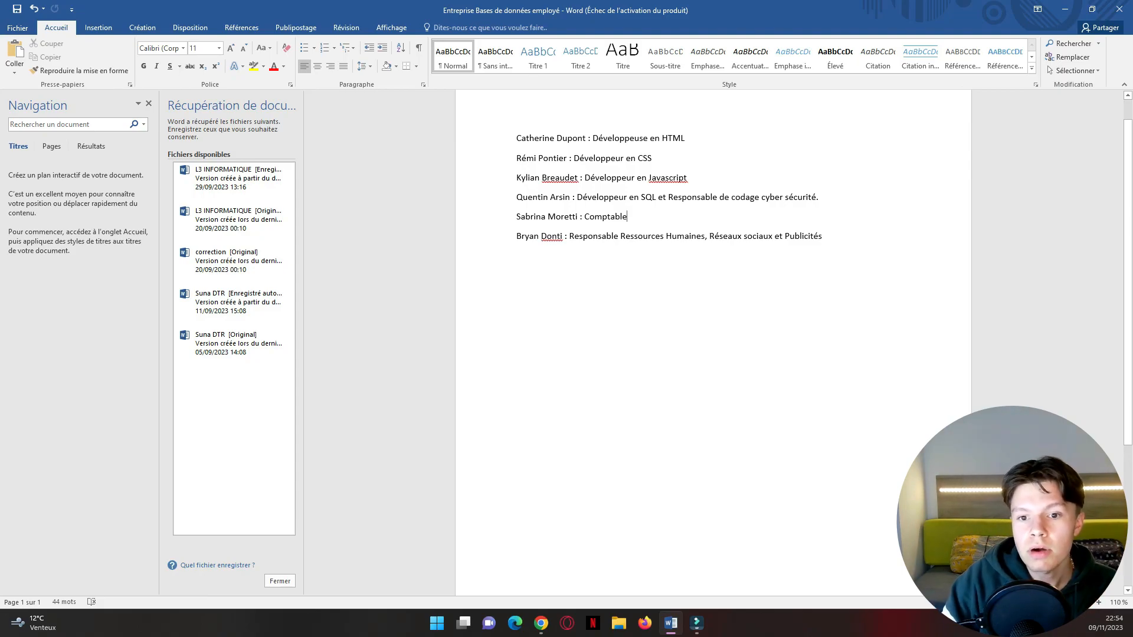
drag(516, 138, 824, 237)
click(824, 237)
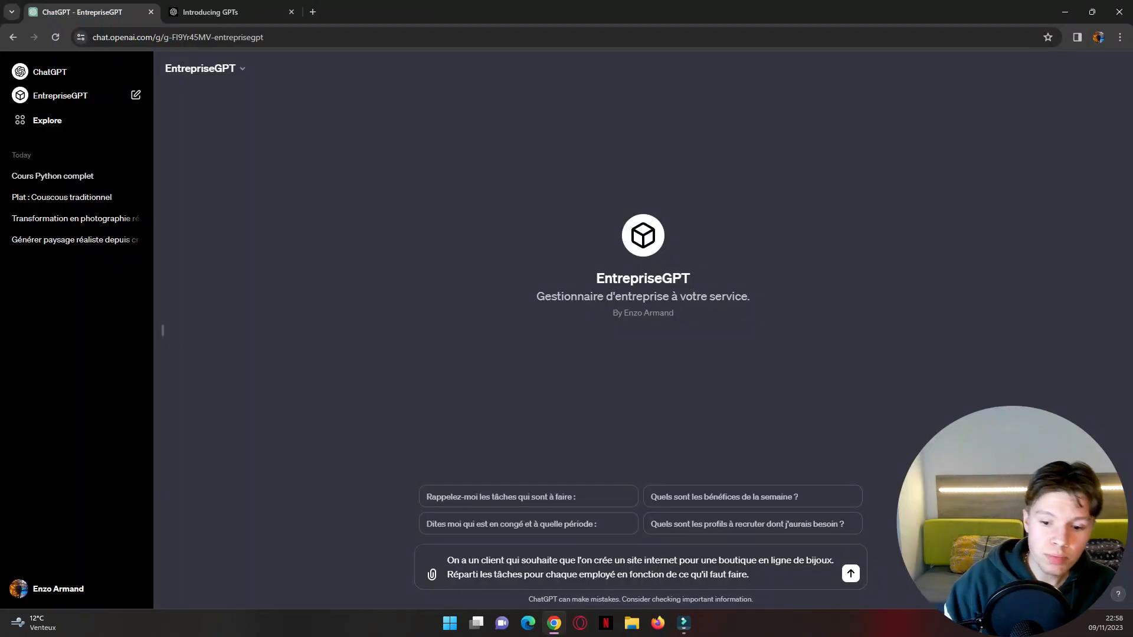
Send EntrepriseGPT the request to split the work on a client's online jewellery shop website among the employees
key(Return)
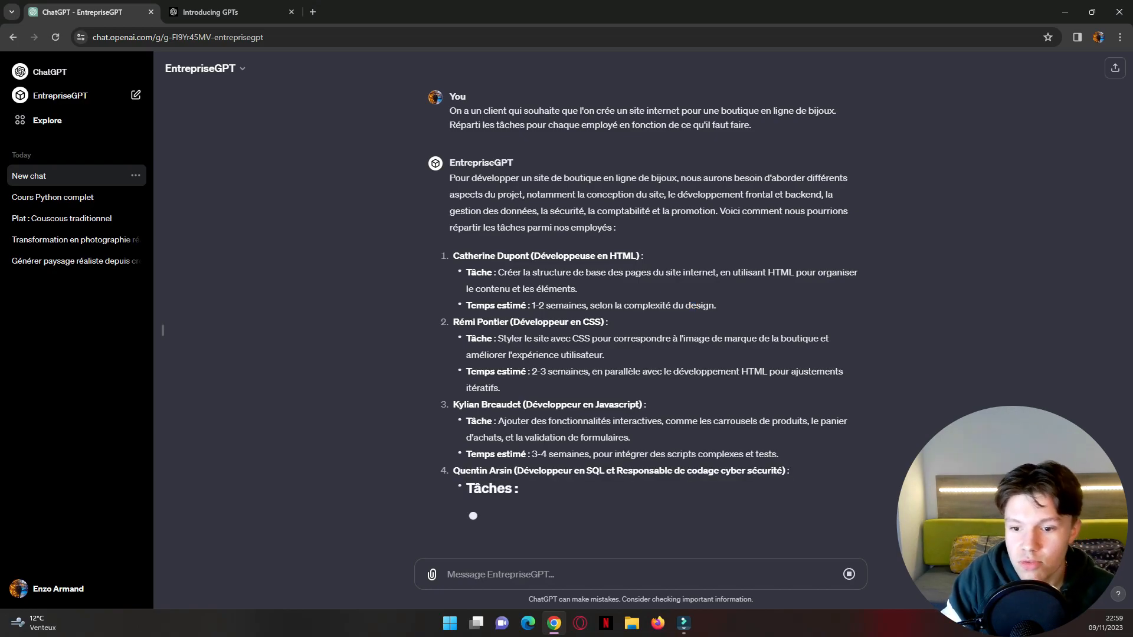
right_click(727, 311)
key(Escape)
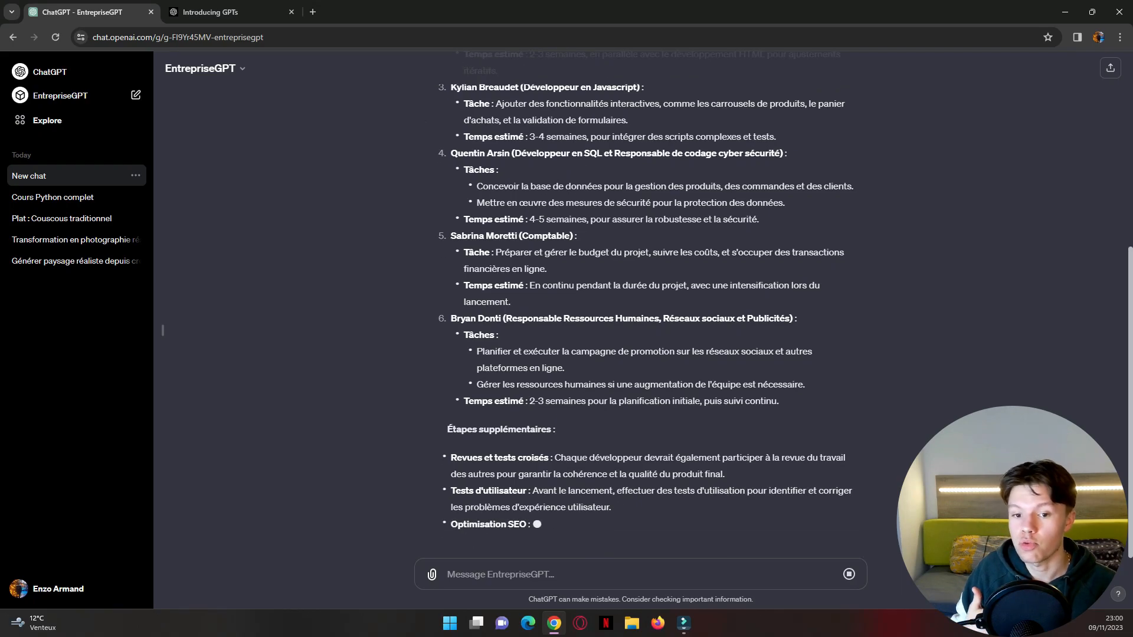
Review EntrepriseGPT's reply, examining each employee's tasks, the estimated times and the additional project steps
scroll(643, 294, up, 5)
scroll(643, 295, down, 1)
scroll(643, 295, down, 6)
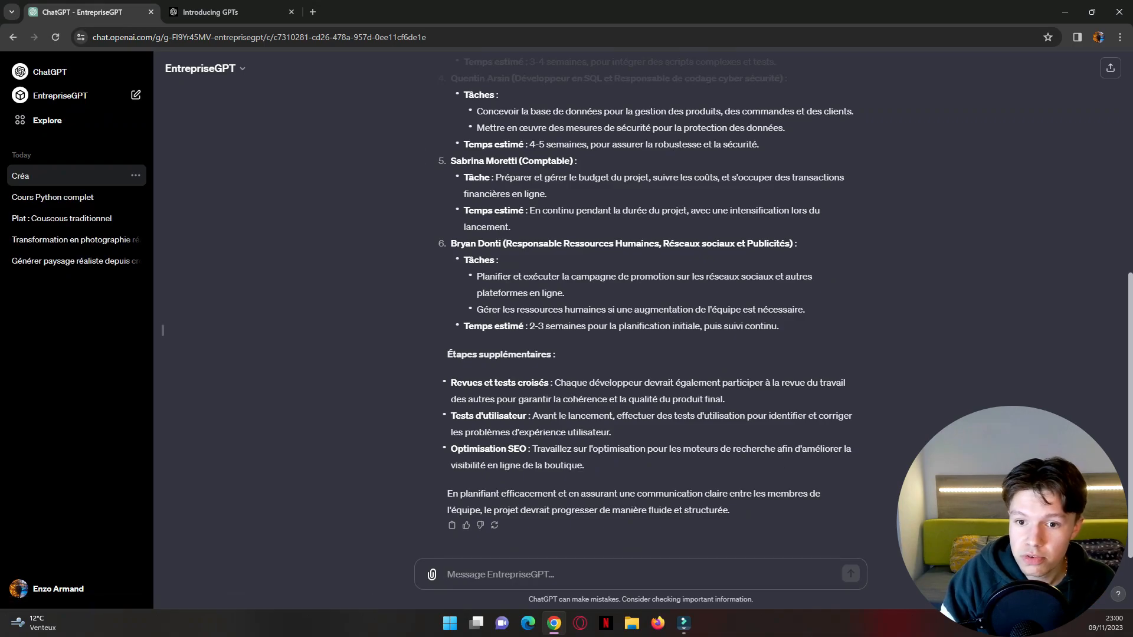
scroll(643, 295, up, 4)
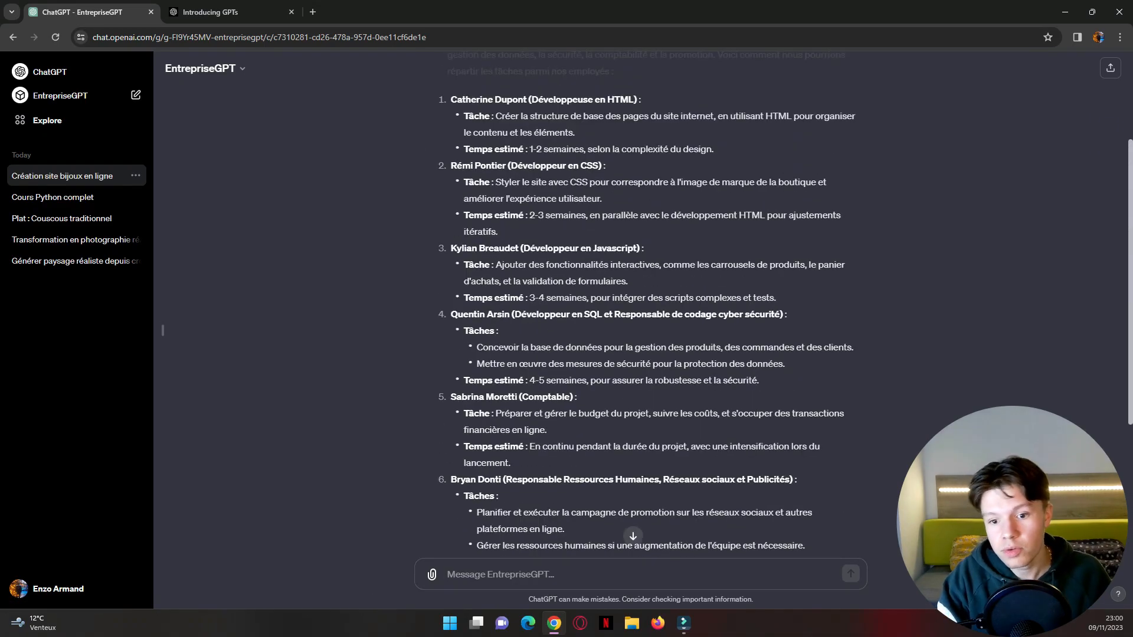
scroll(643, 294, down, 1)
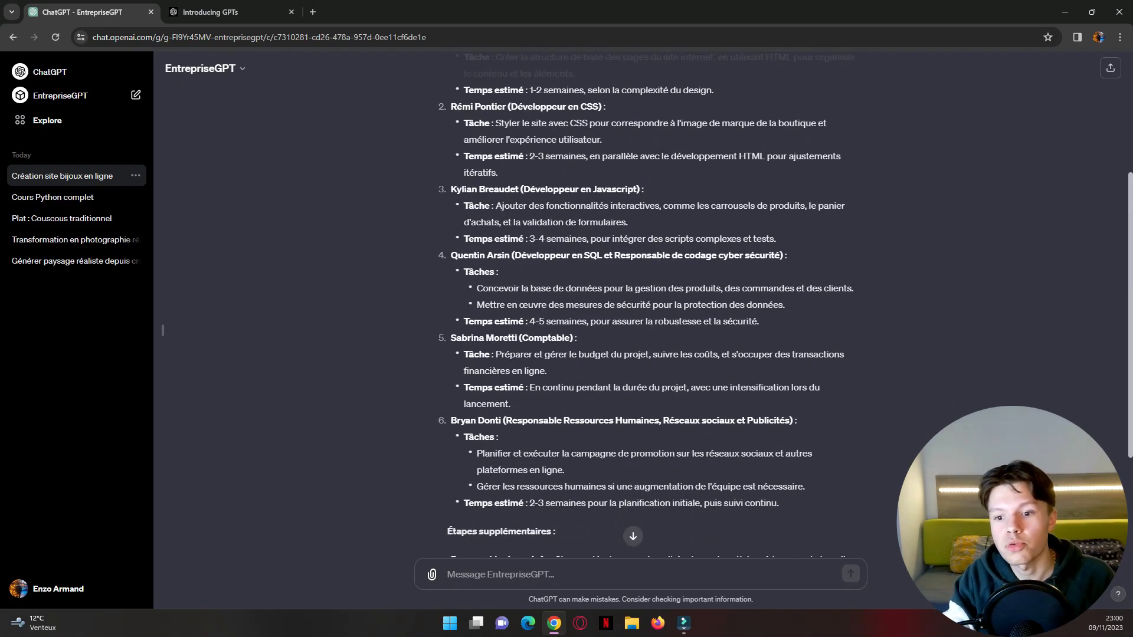
scroll(643, 295, down, 2)
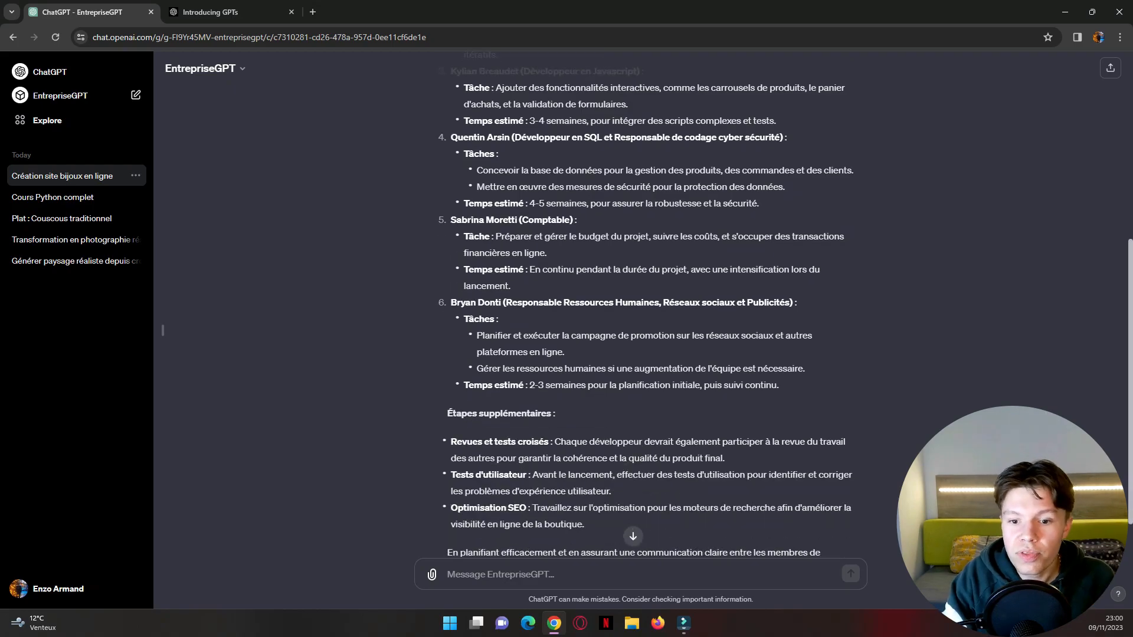
scroll(643, 295, down, 1)
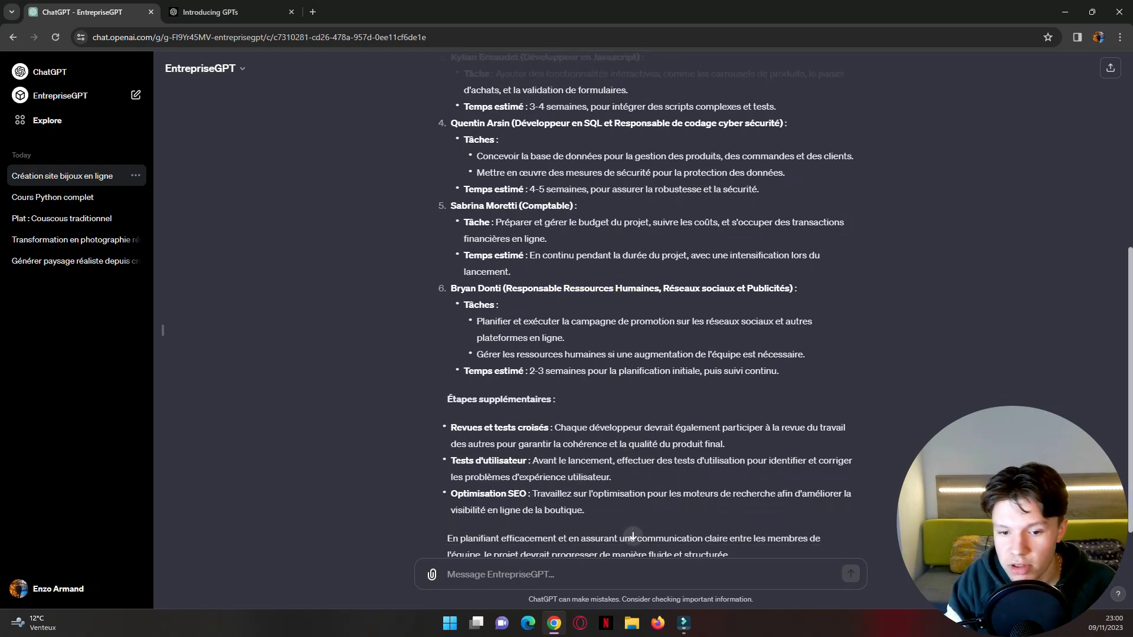
drag(456, 382, 561, 450)
scroll(643, 295, up, 1)
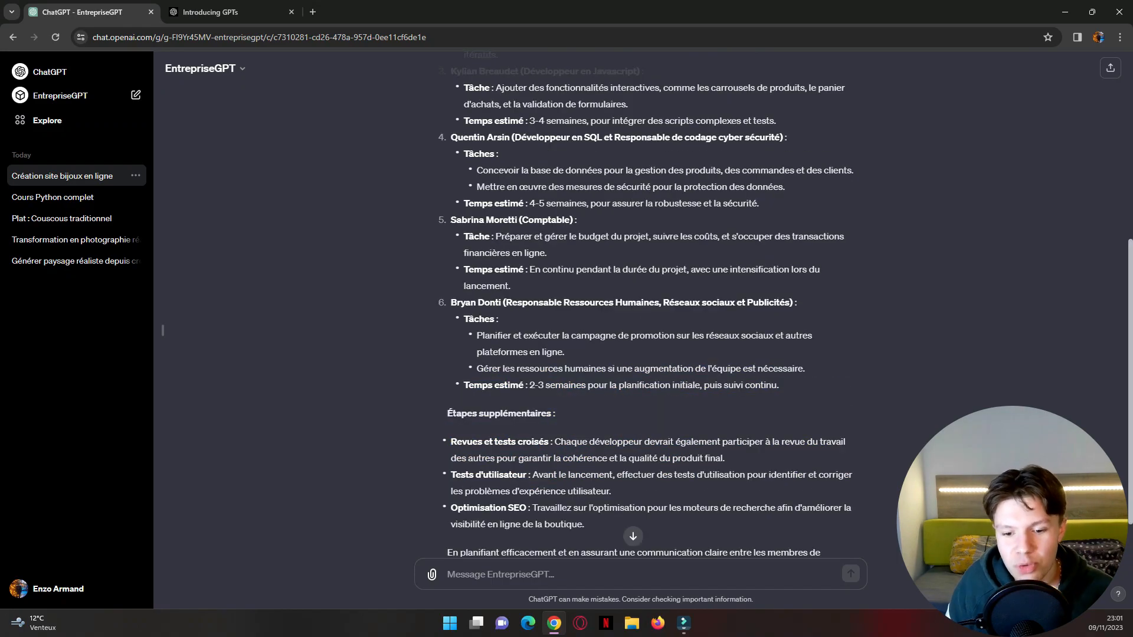